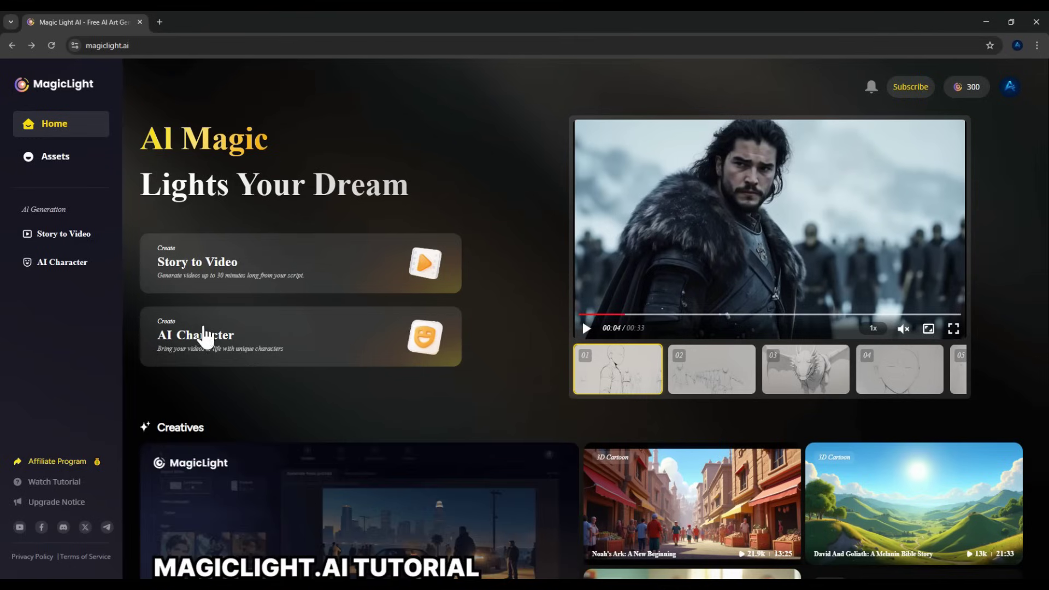
- Create a character named Jack with 'a child boy' expanded by AI Expand and confirmed
left_click(245, 350)
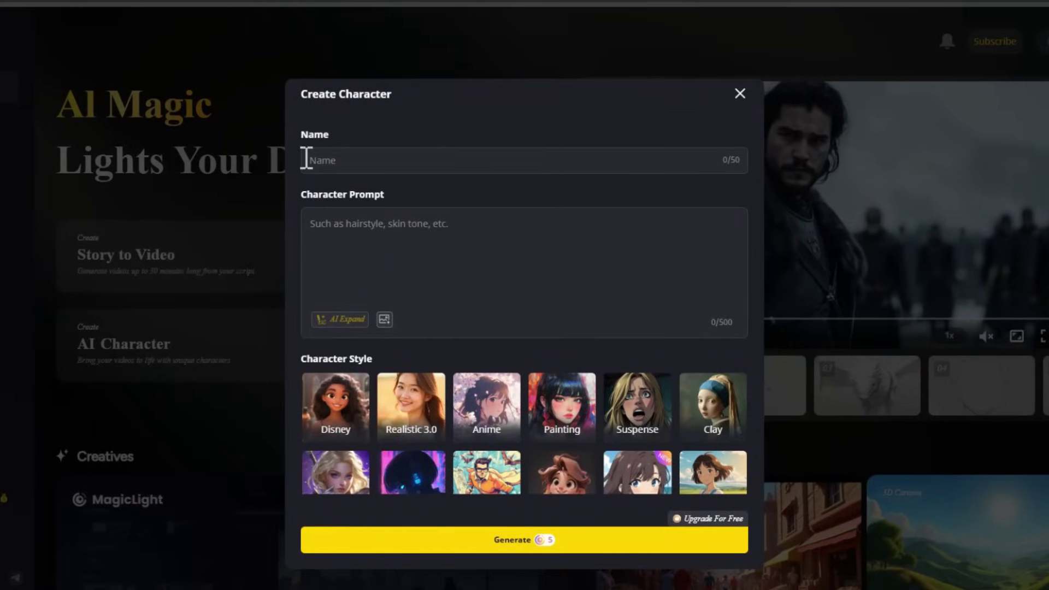
left_click(368, 166)
type("I")
left_click(458, 239)
type("a child boy")
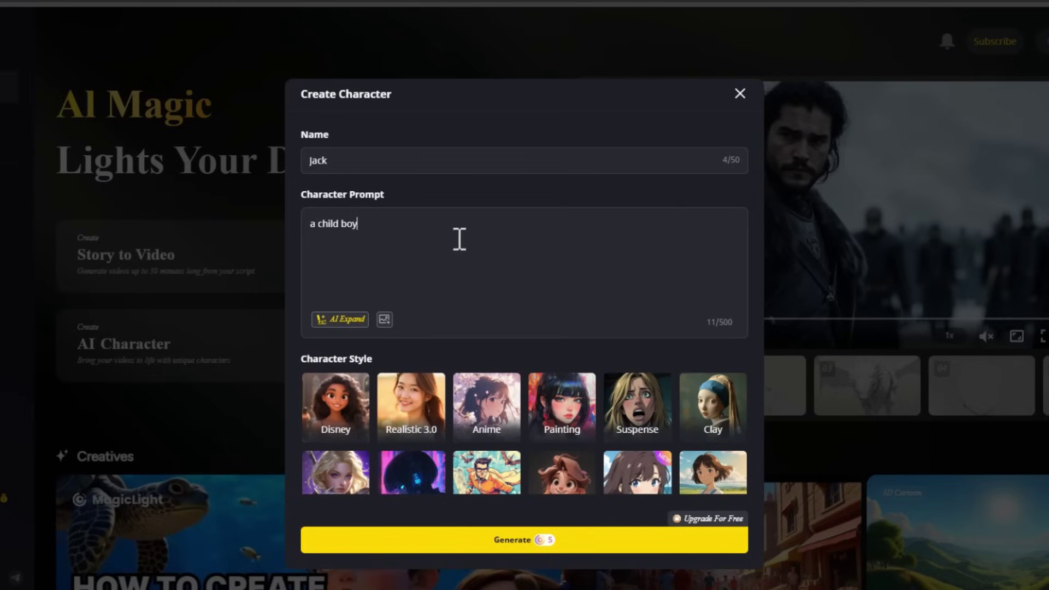
left_click(349, 320)
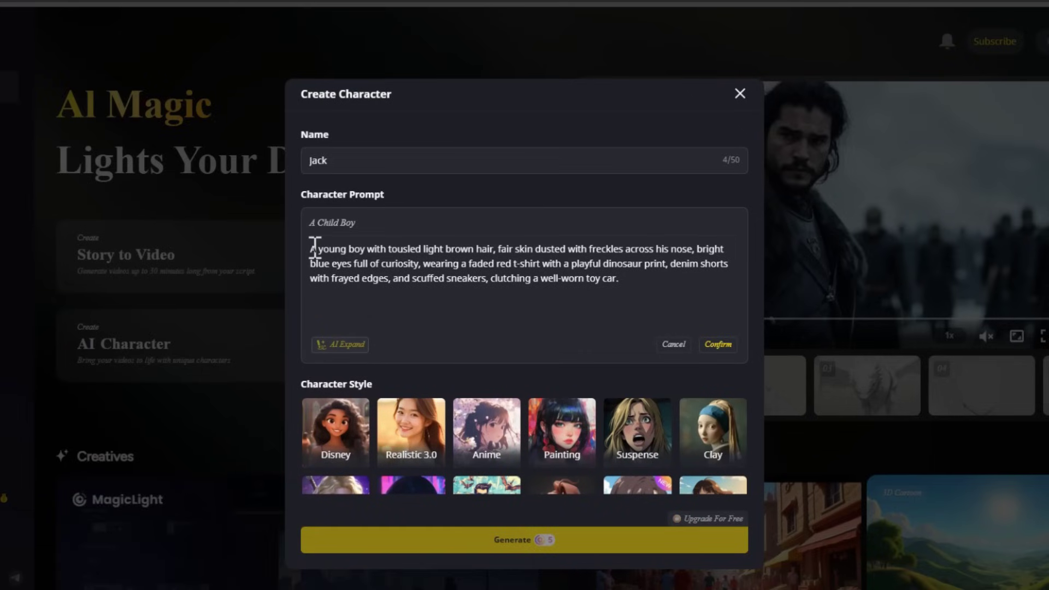
left_click_drag(315, 246, 669, 288)
left_click(637, 288)
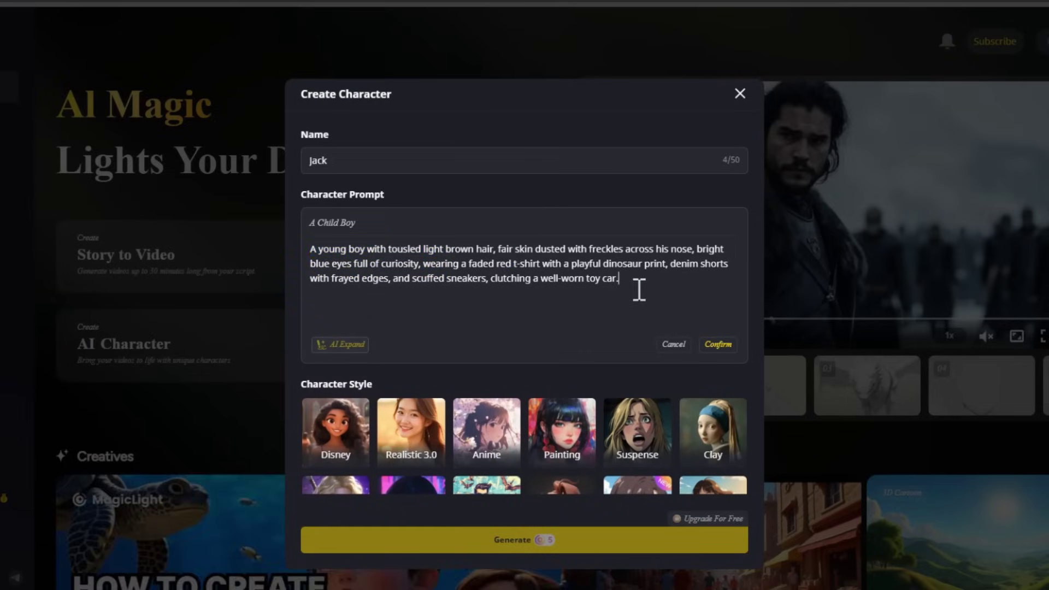
left_click(718, 344)
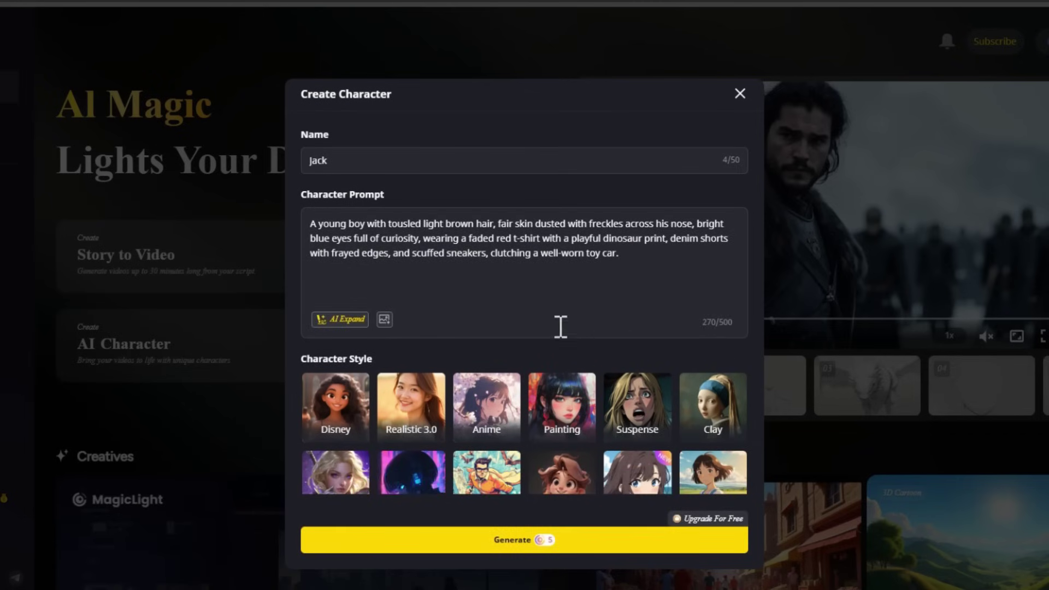
- Choose the 3D Cartoon style for Jack and start generating him
scroll(543, 324, "down", 1)
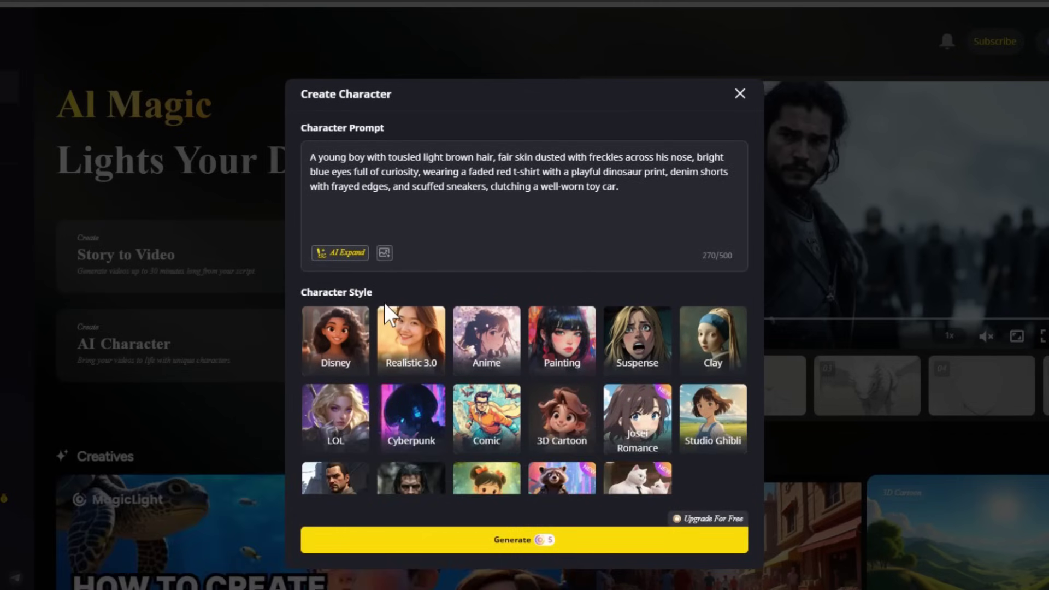
scroll(386, 309, "down", 1)
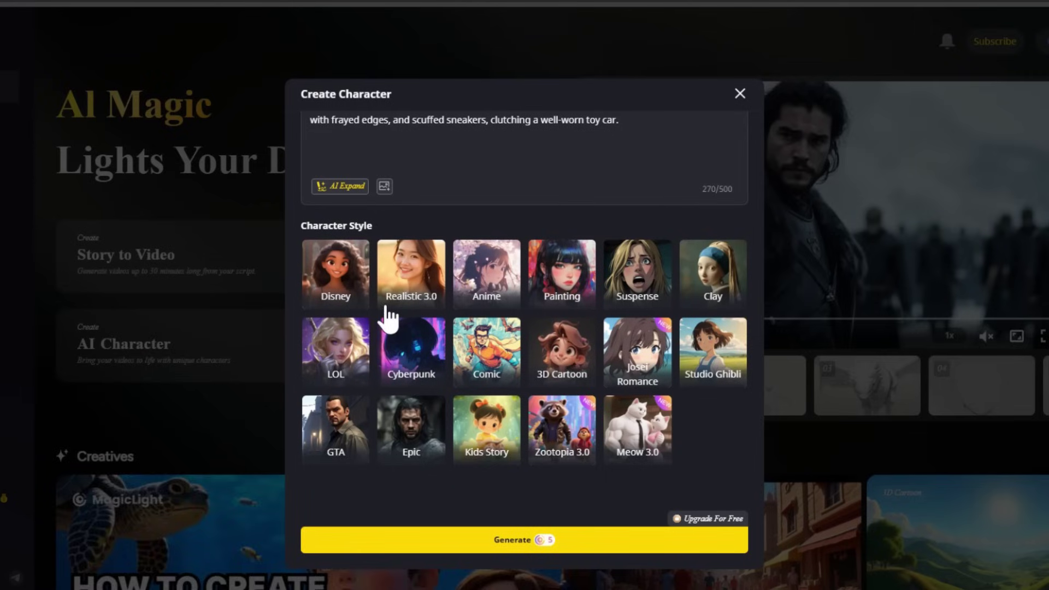
left_click(574, 367)
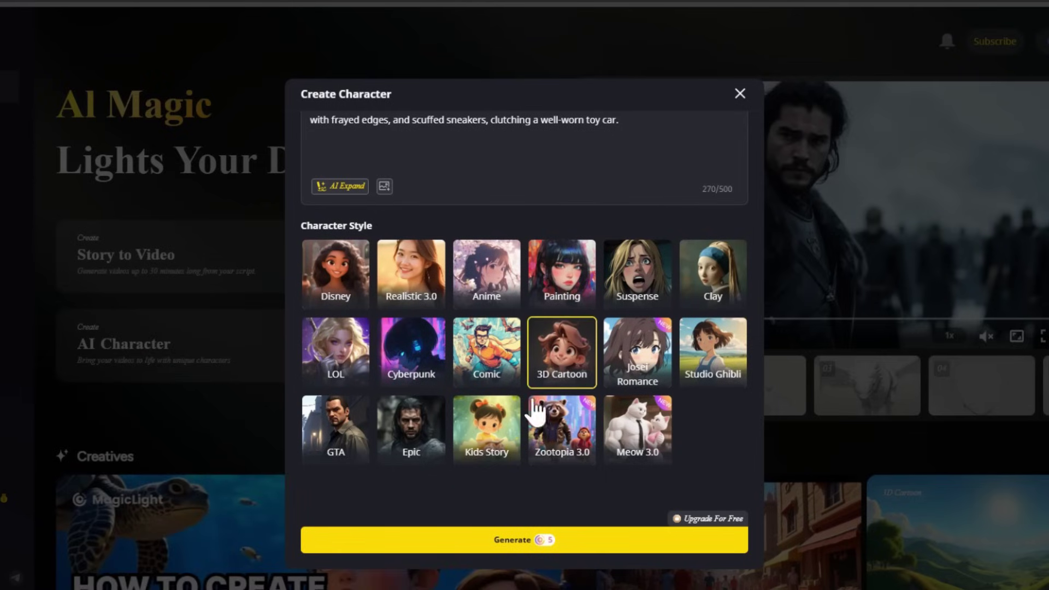
scroll(658, 391, "down", 1)
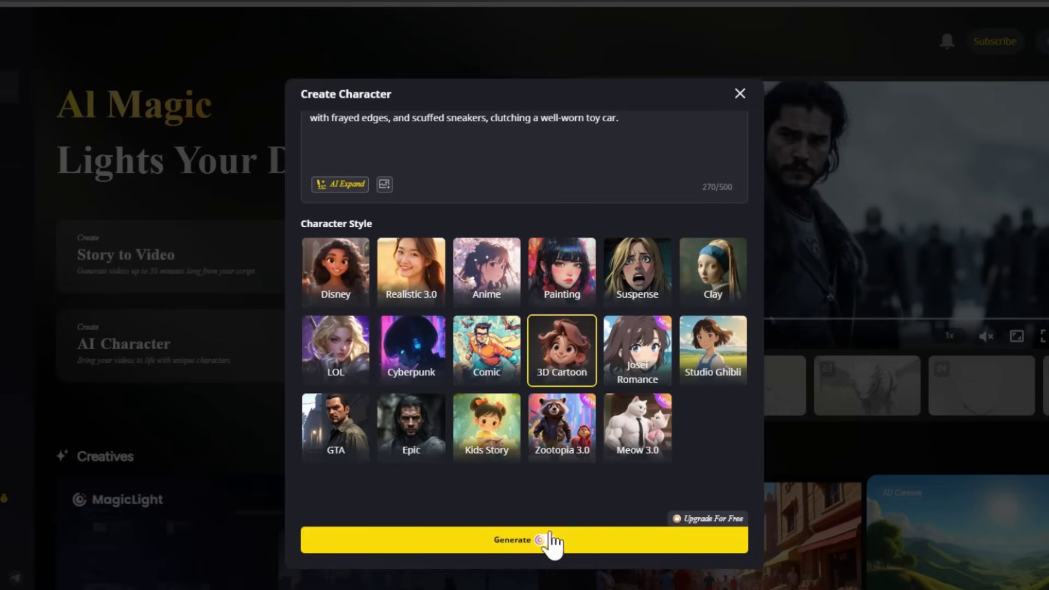
left_click(503, 540)
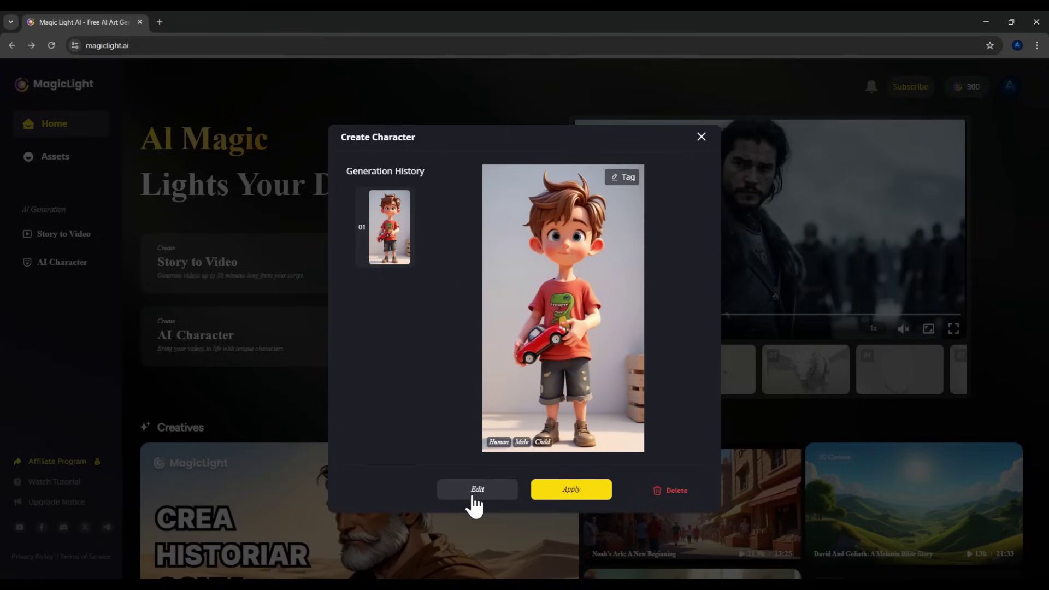
- Apply the generated cartoon boy and upload Jack as a public custom character
left_click(571, 490)
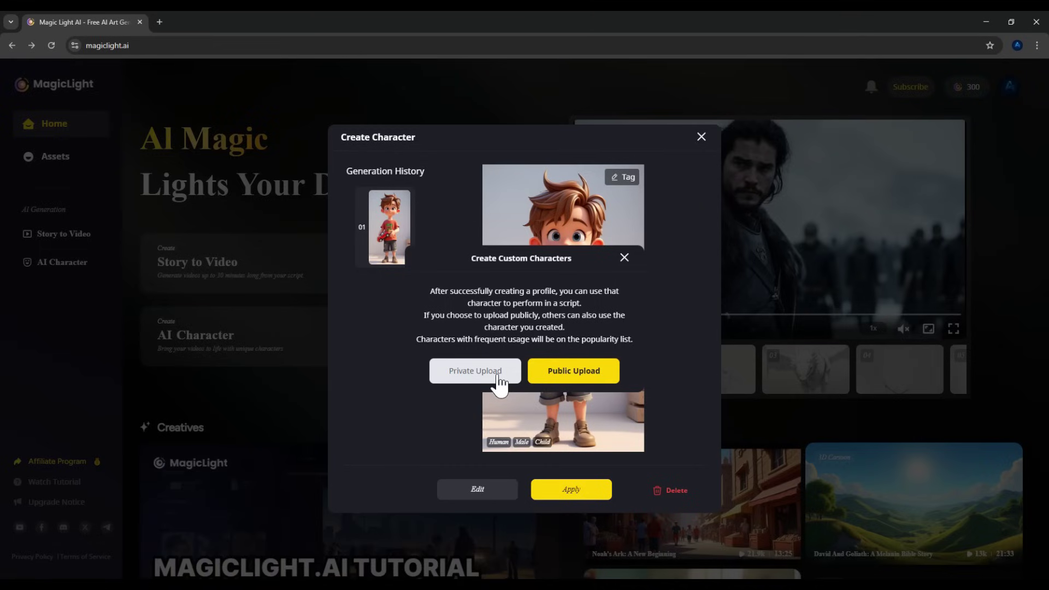
left_click(582, 382)
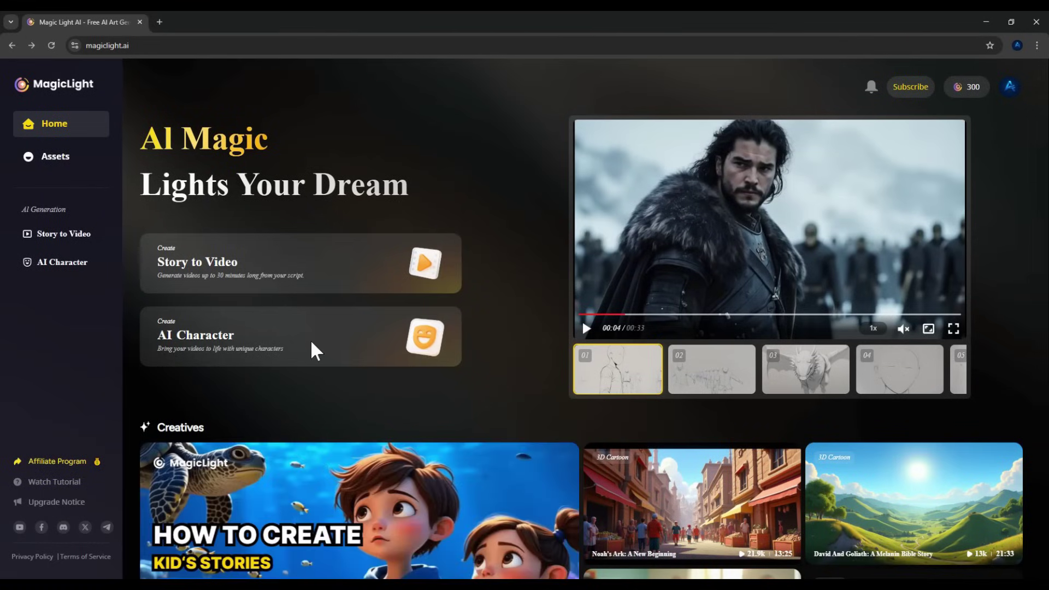
- Create character Axe from 'a dragon', AI-expanded, in 3D Cartoon style, and confirm
left_click(311, 342)
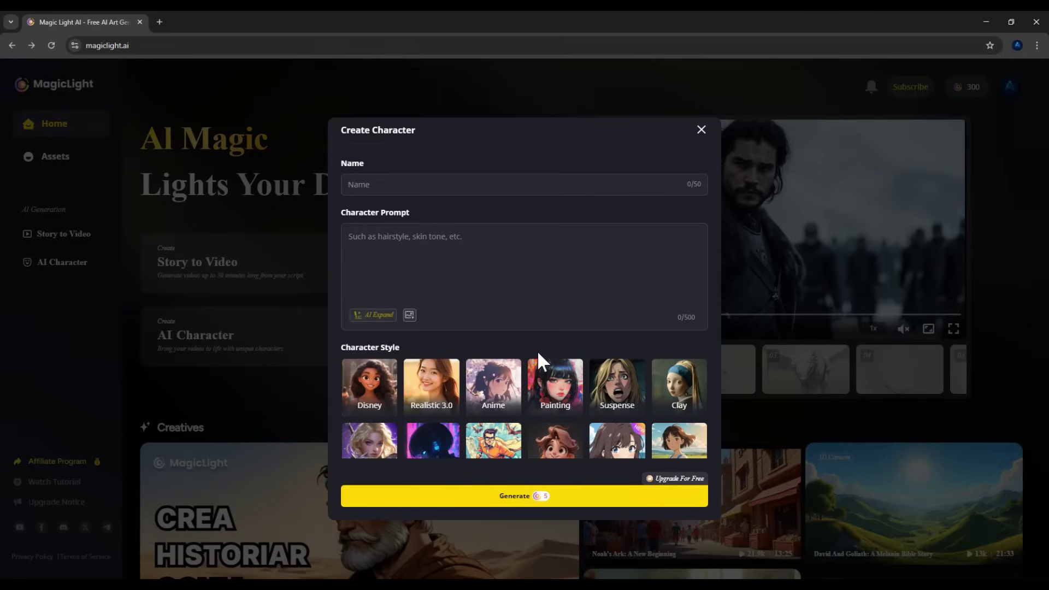
left_click(387, 188)
type("Axe")
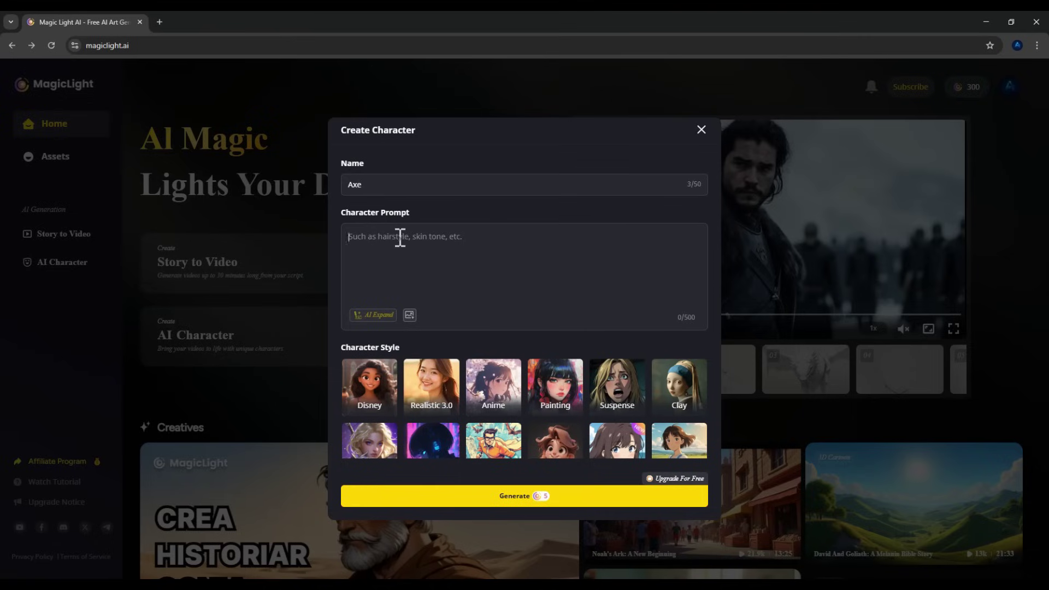
left_click(400, 237)
type("a drago")
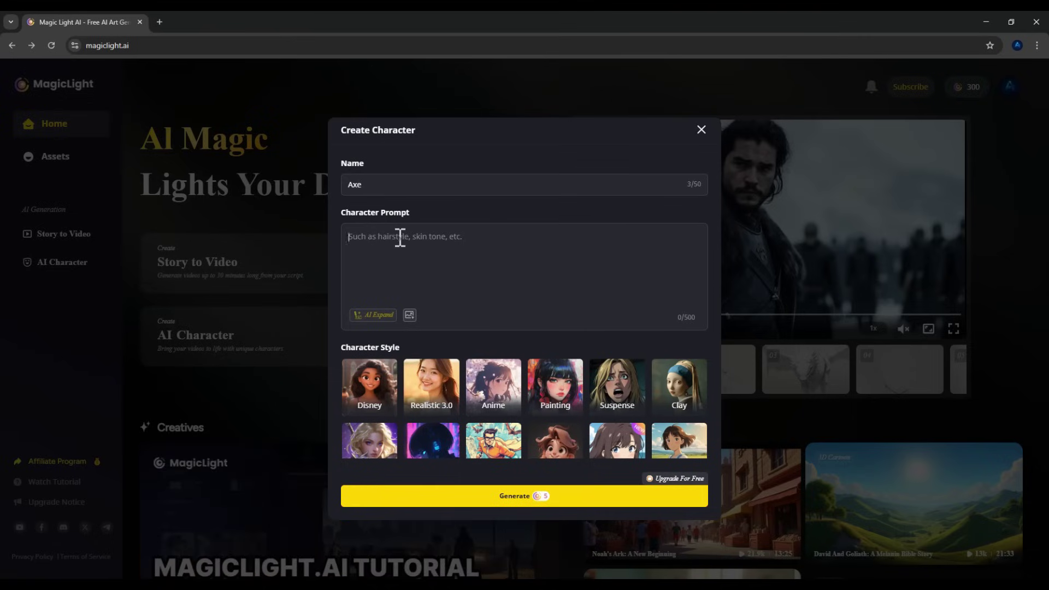
type("n")
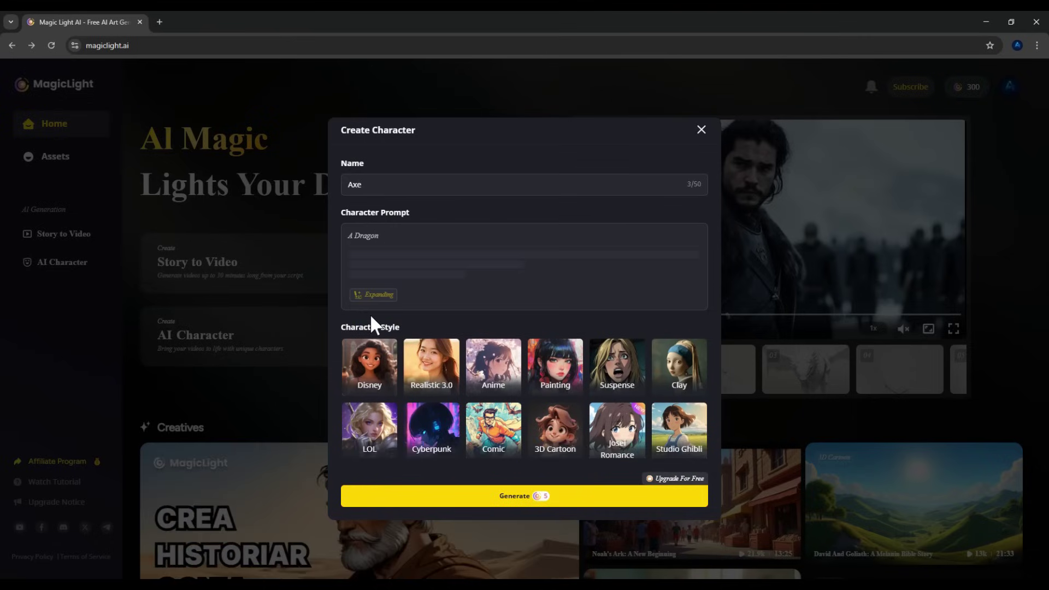
left_click(372, 315)
scroll(534, 328, "down", 2)
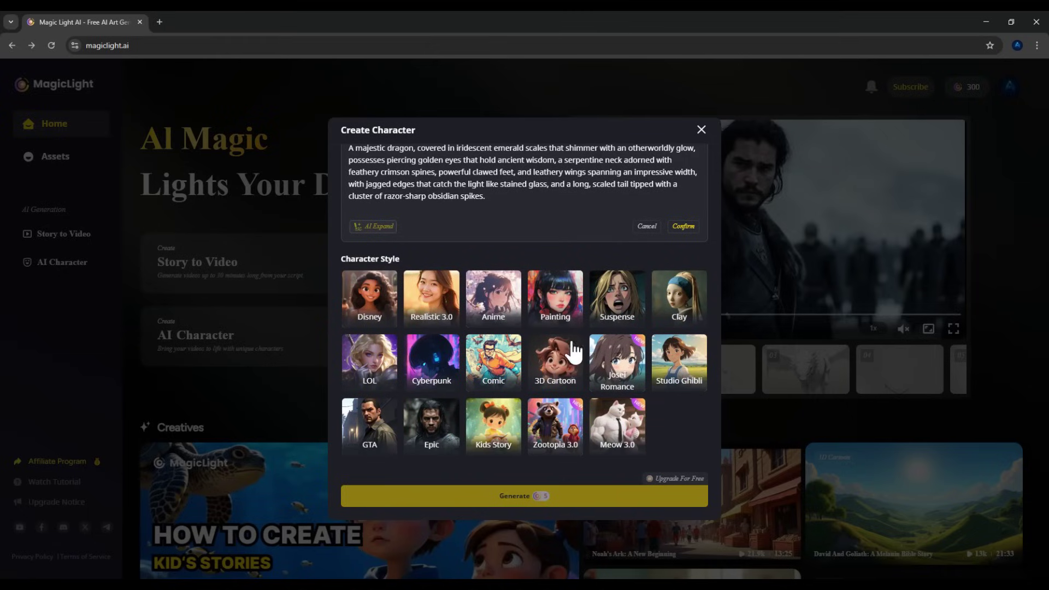
left_click(557, 375)
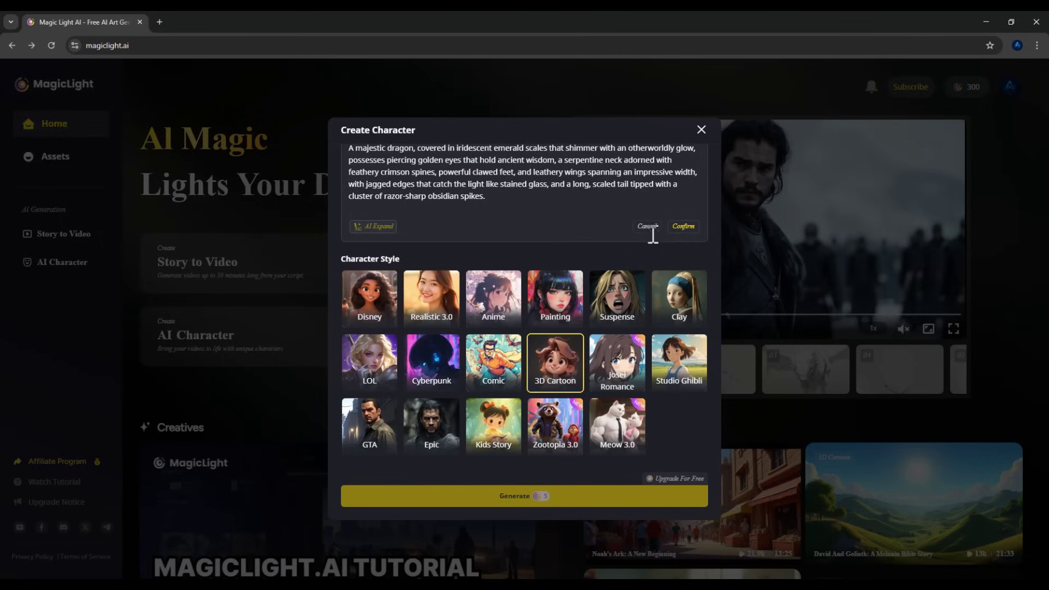
left_click(683, 227)
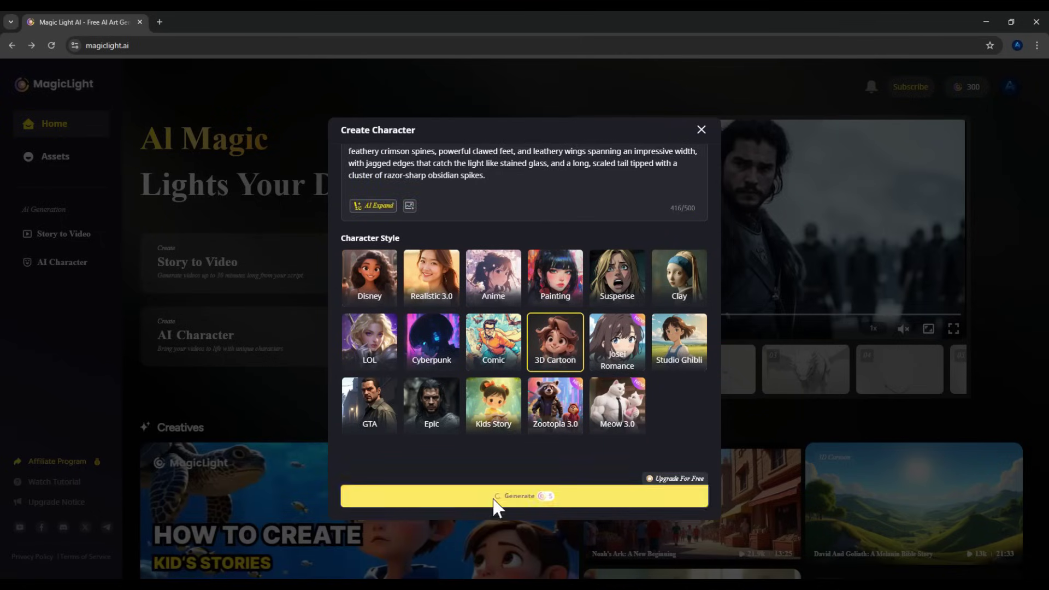
- Generate the dragon, apply it, and upload Axe publicly
left_click(494, 500)
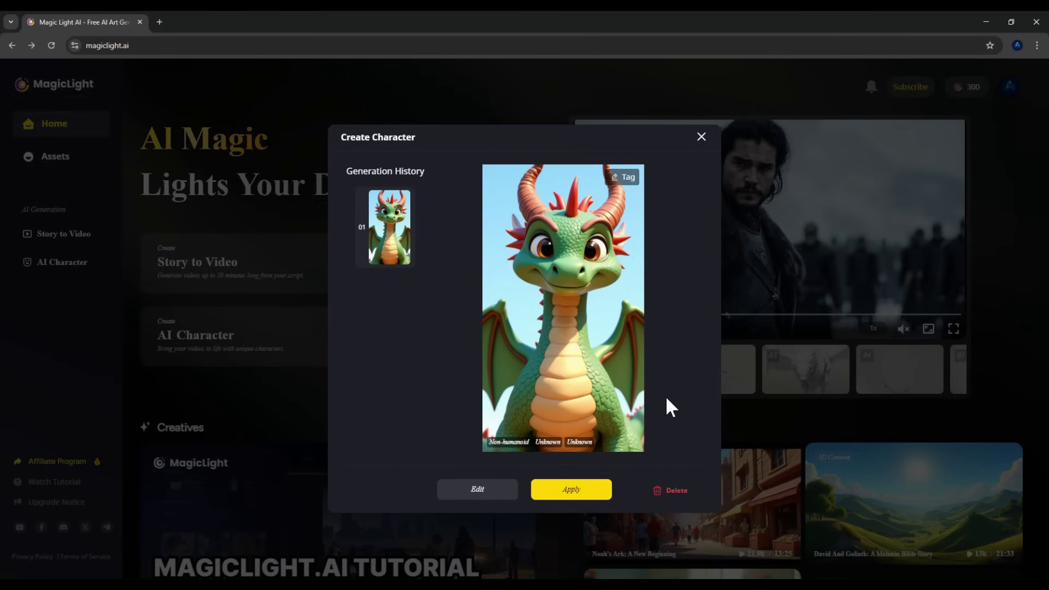
left_click(600, 495)
left_click(592, 380)
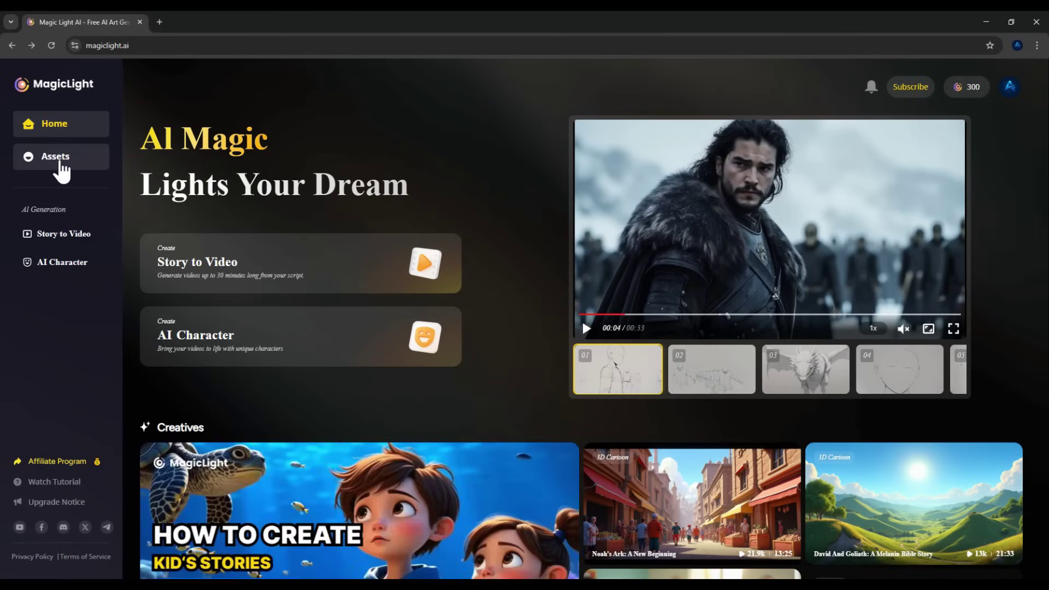
left_click(62, 163)
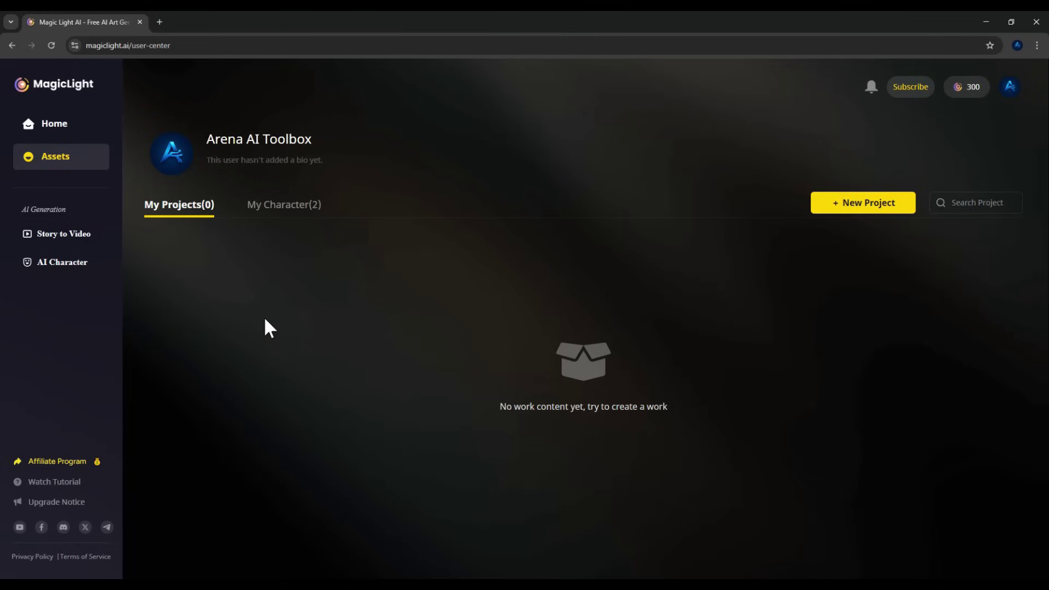
left_click(274, 213)
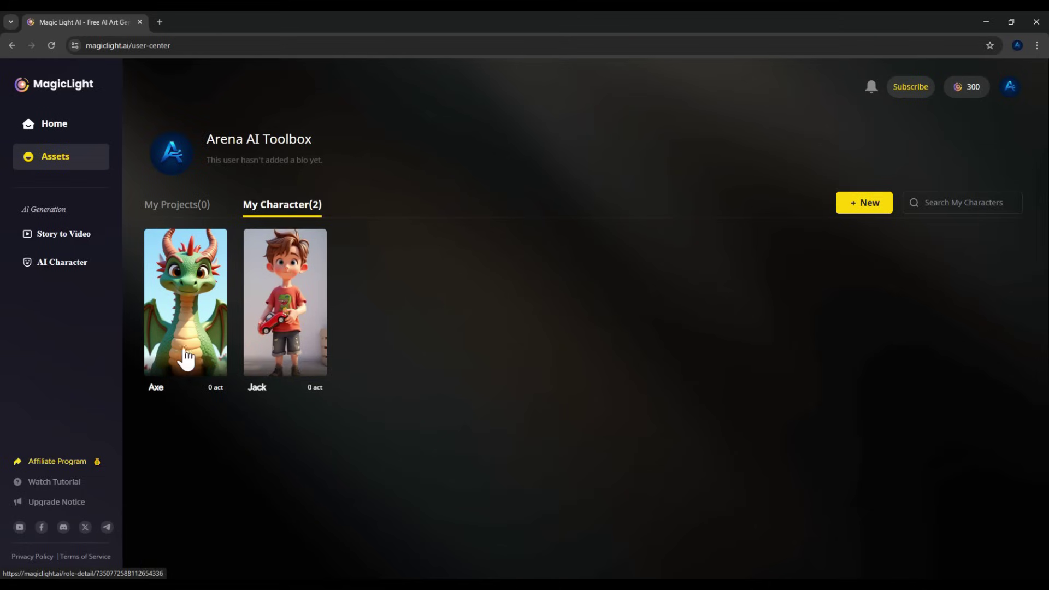
left_click(48, 131)
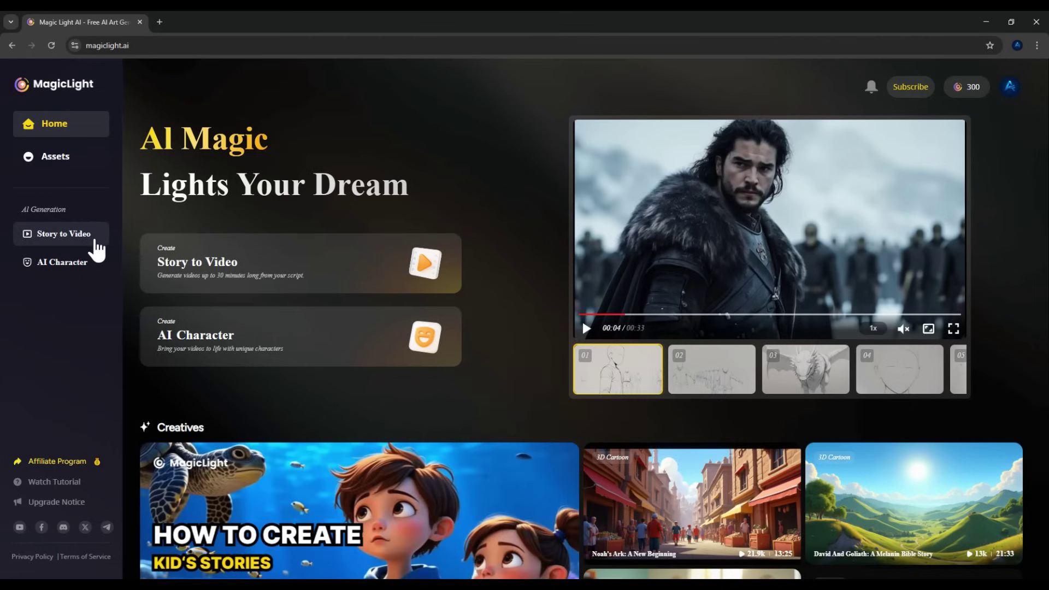
- Start a new story project and replace the sample idea with Jack and Lily's village-saving story
left_click(69, 234)
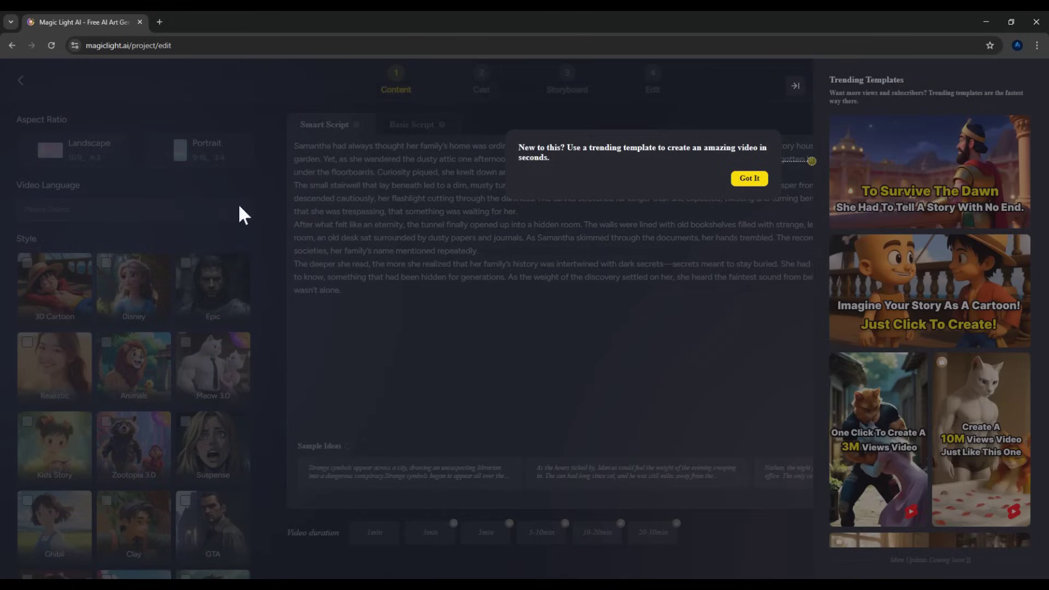
left_click(750, 179)
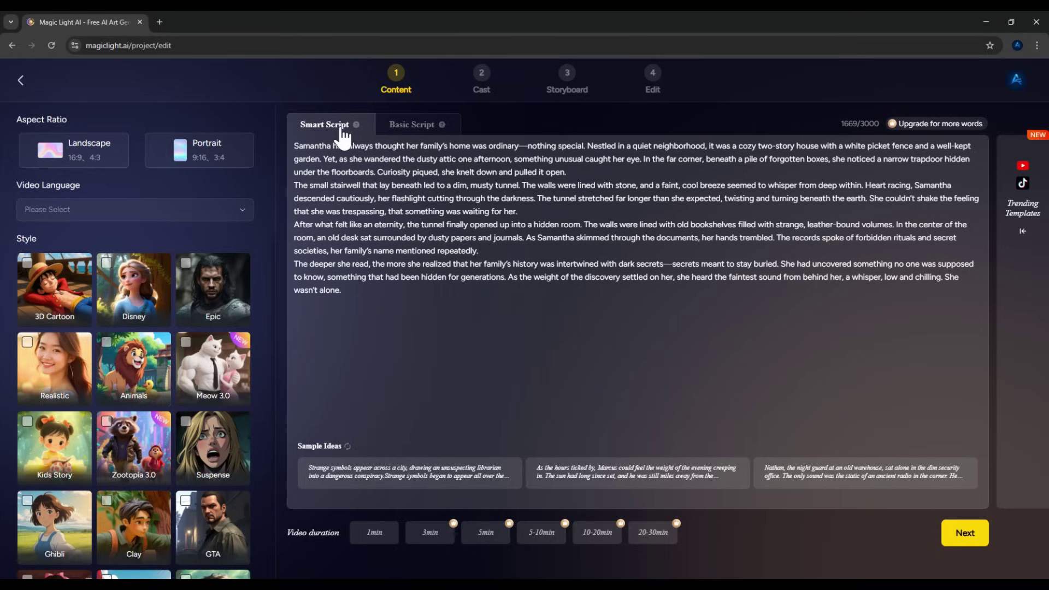
left_click_drag(341, 290, 273, 147)
key("BackSpace")
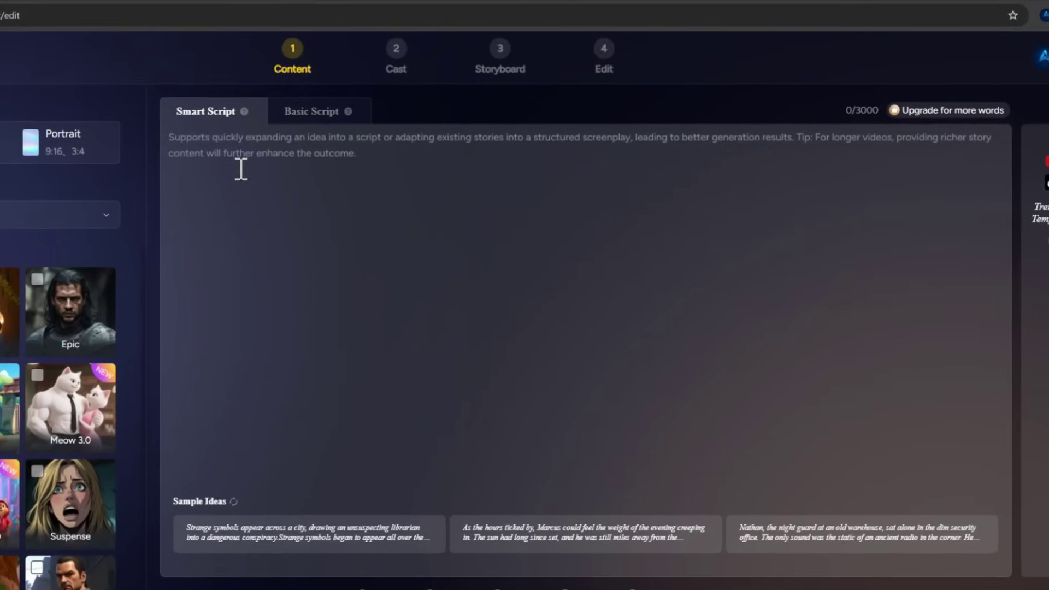
type("the story of a boy named Jac")
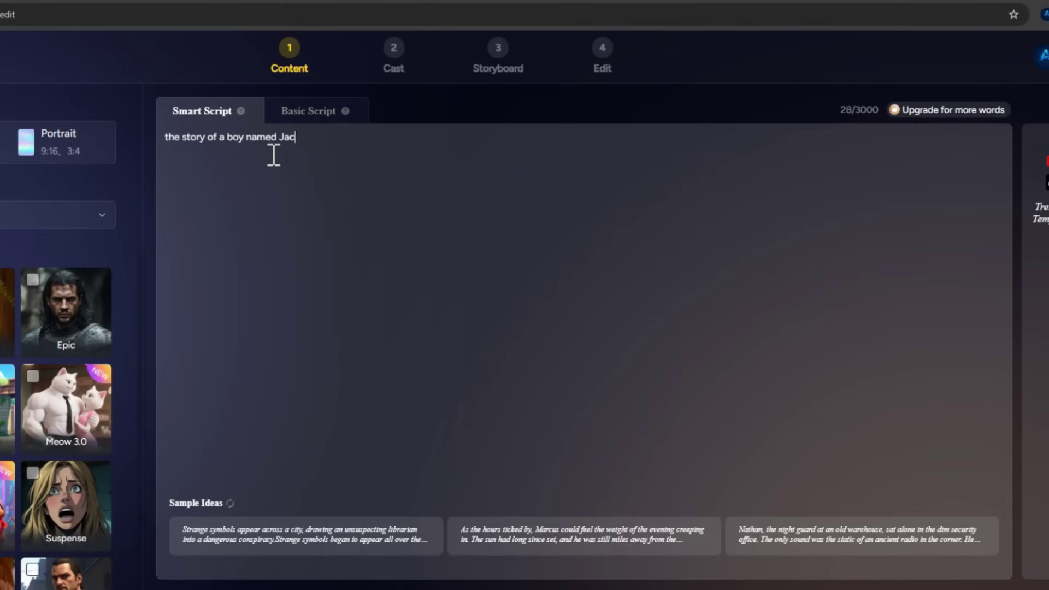
type("k and a girl named Lily on their ")
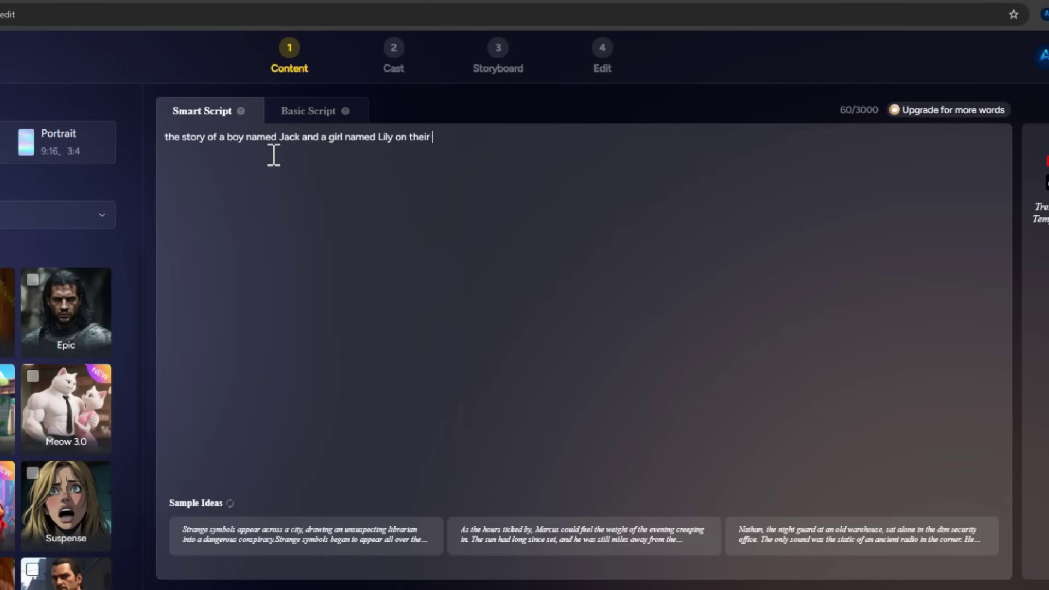
type("way to save a village suffering from drought, seeking the help of a dragon")
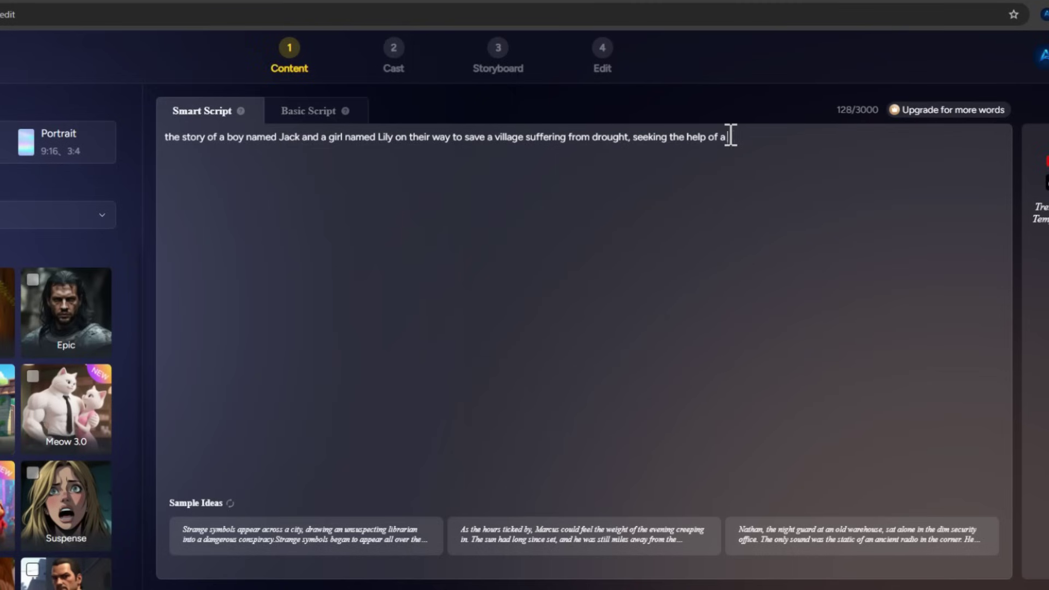
type(" named Axe")
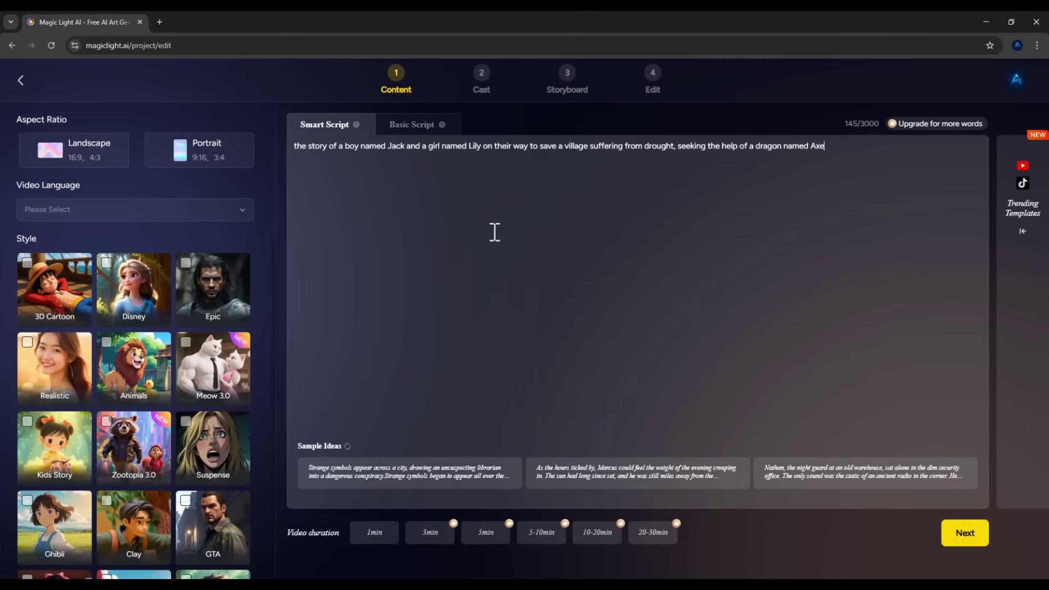
left_click(677, 266)
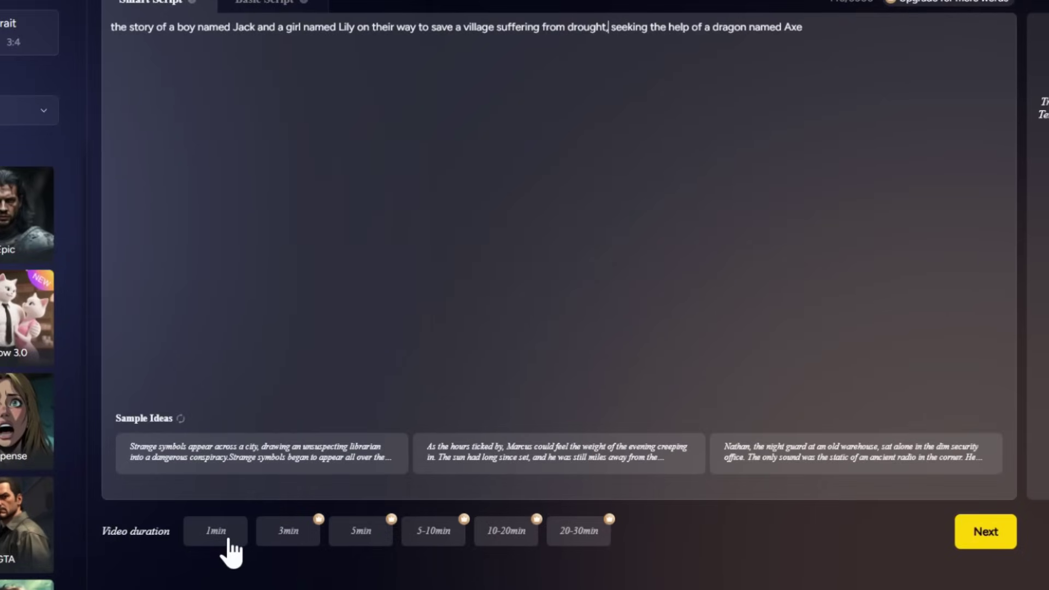
- Set the duration to 1min, dismiss the plans offer, and empty the Basic Script
left_click(215, 535)
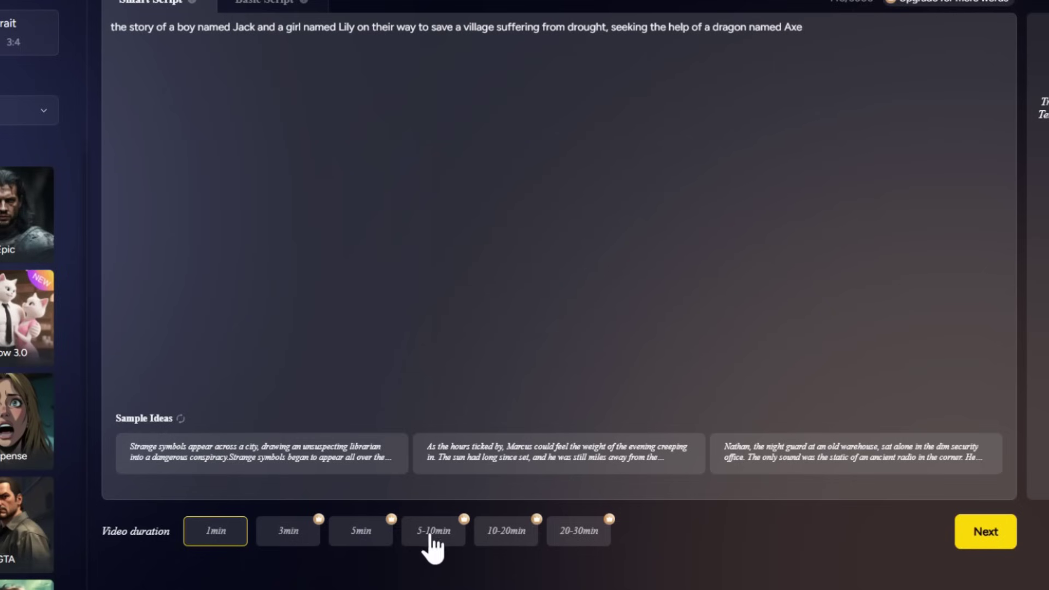
left_click(593, 536)
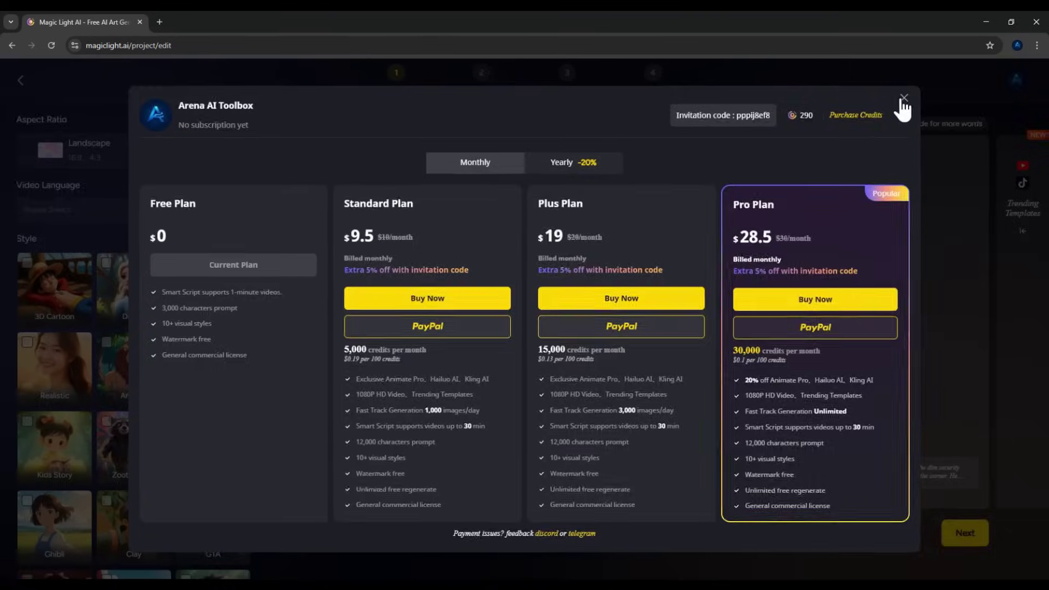
left_click(901, 35)
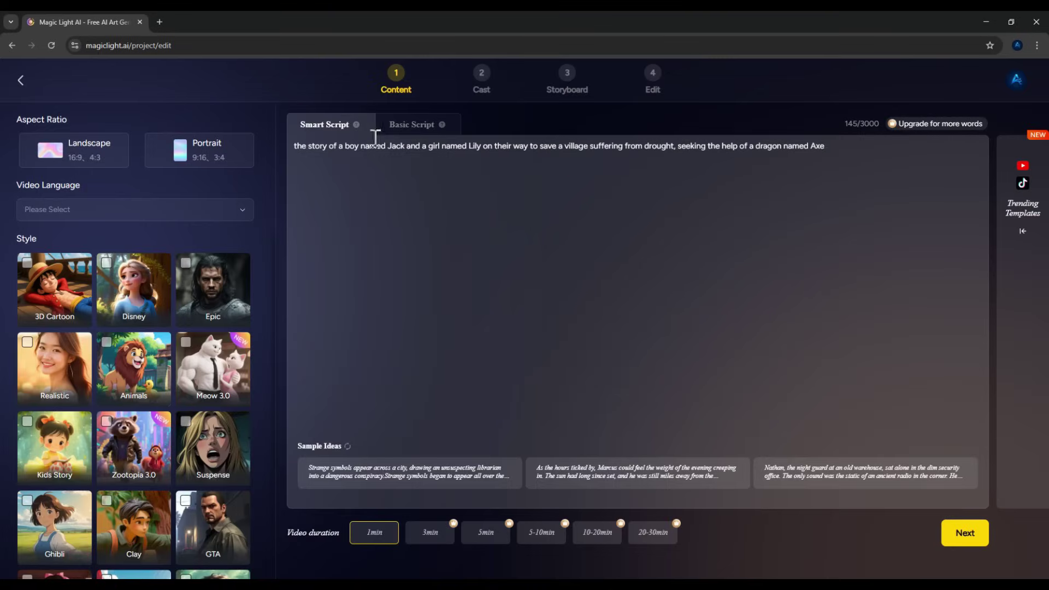
left_click(402, 128)
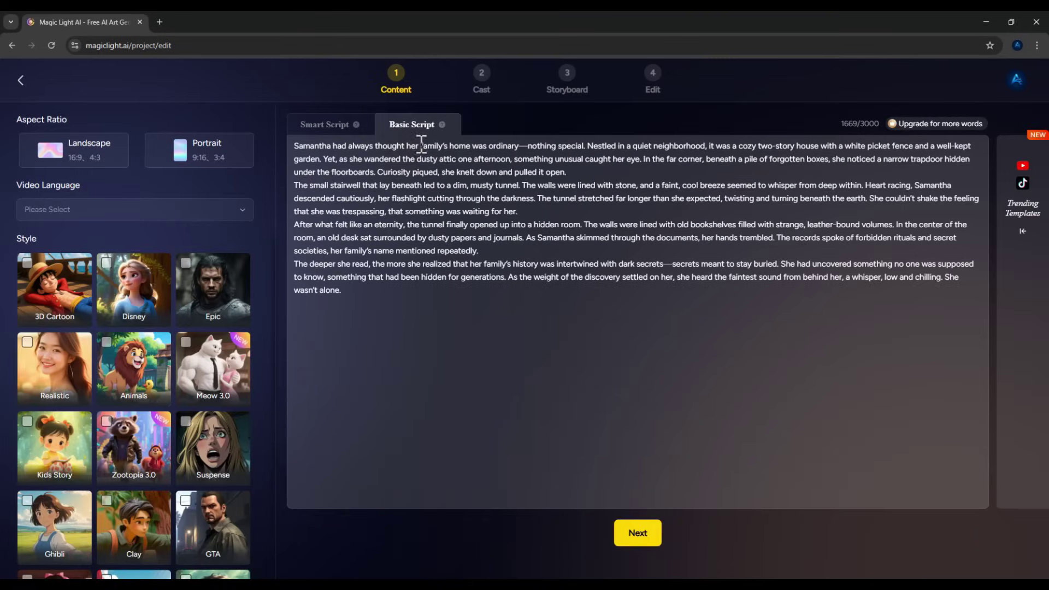
key("ctrl+a")
key("BackSpace")
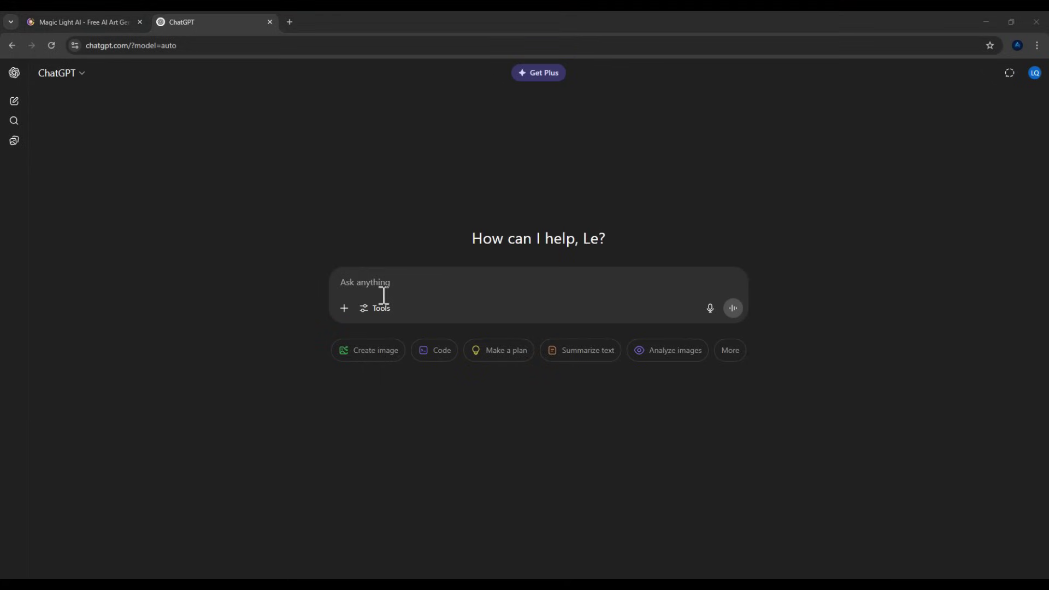
left_click(385, 293)
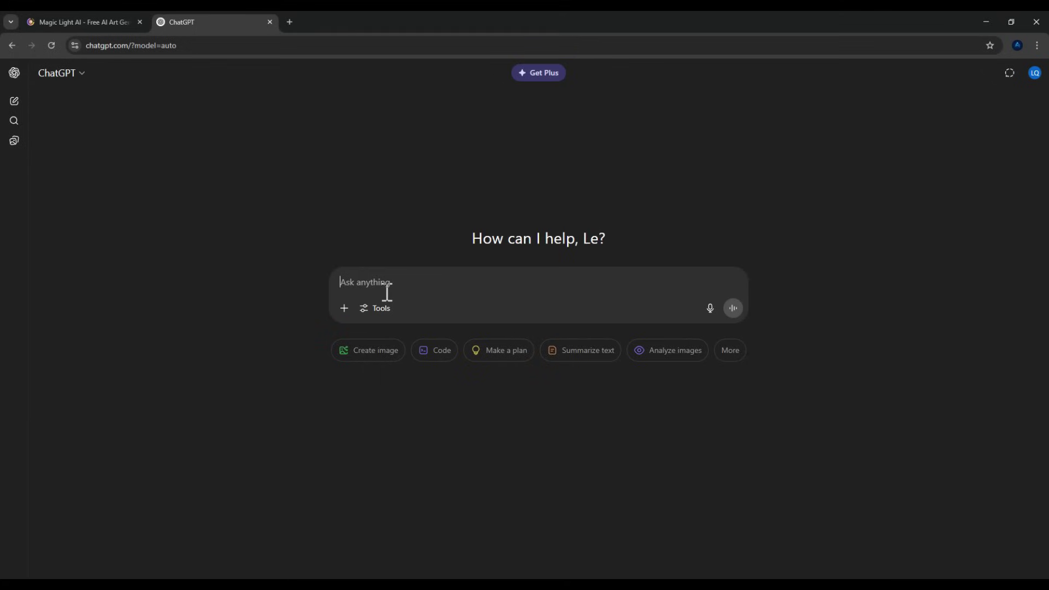
- Ask ChatGPT 'write me a story base on idea:' followed by the copied MagicLight idea
type("write ")
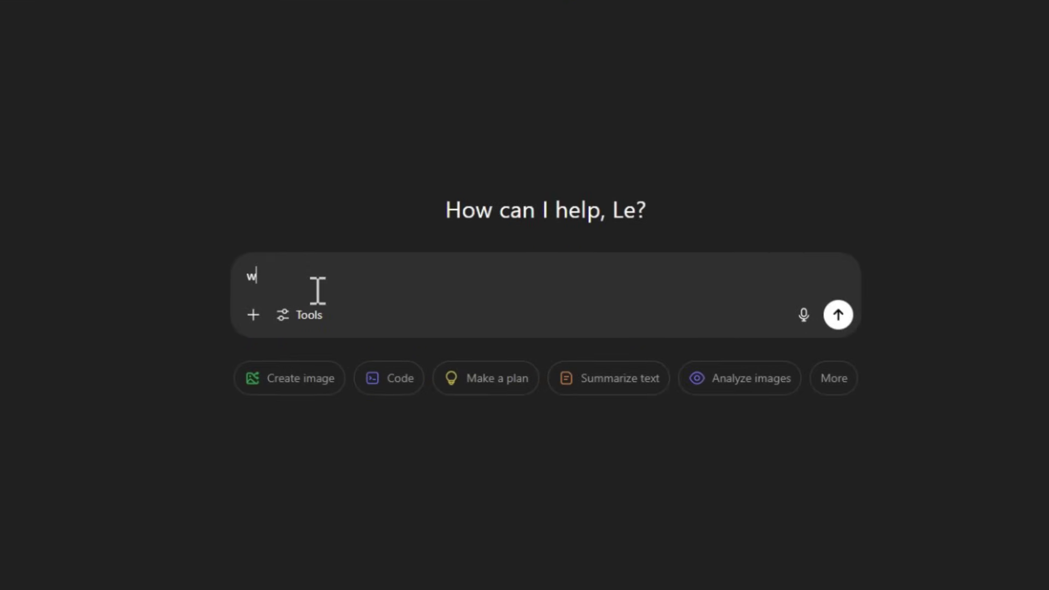
type("me a story base on idea:")
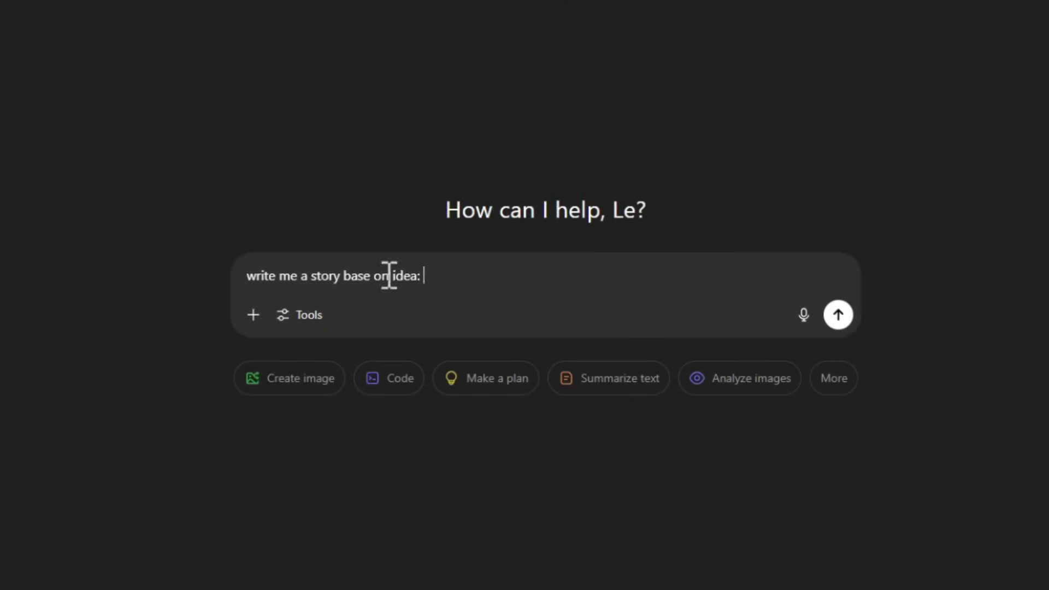
left_click(77, 22)
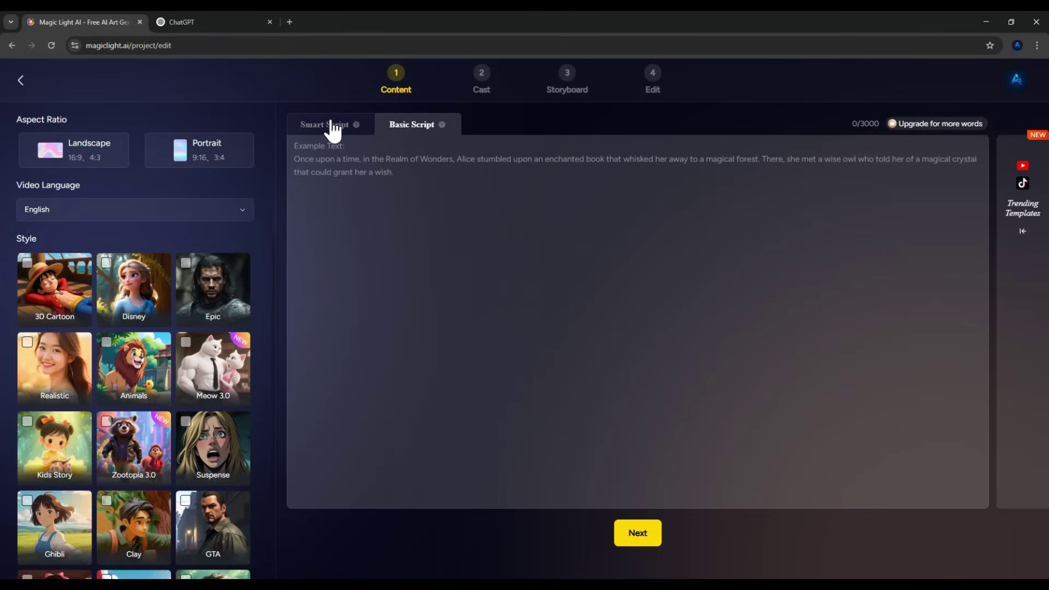
left_click(332, 130)
left_click_drag(906, 147, 290, 145)
key("ctrl+c")
right_click(320, 155)
left_click(336, 201)
left_click(186, 22)
right_click(483, 280)
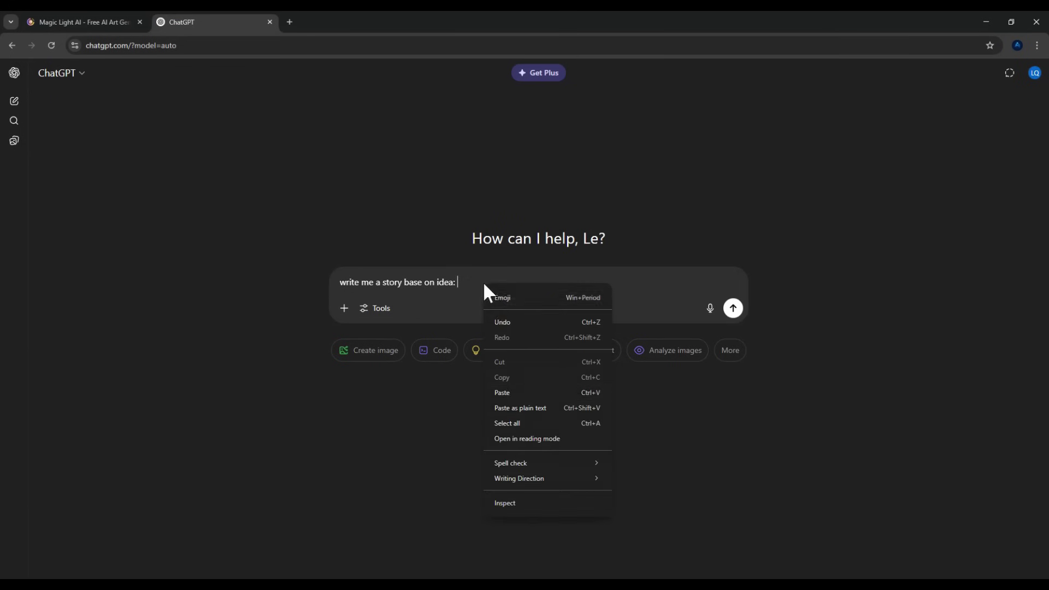
left_click(507, 392)
left_click(733, 309)
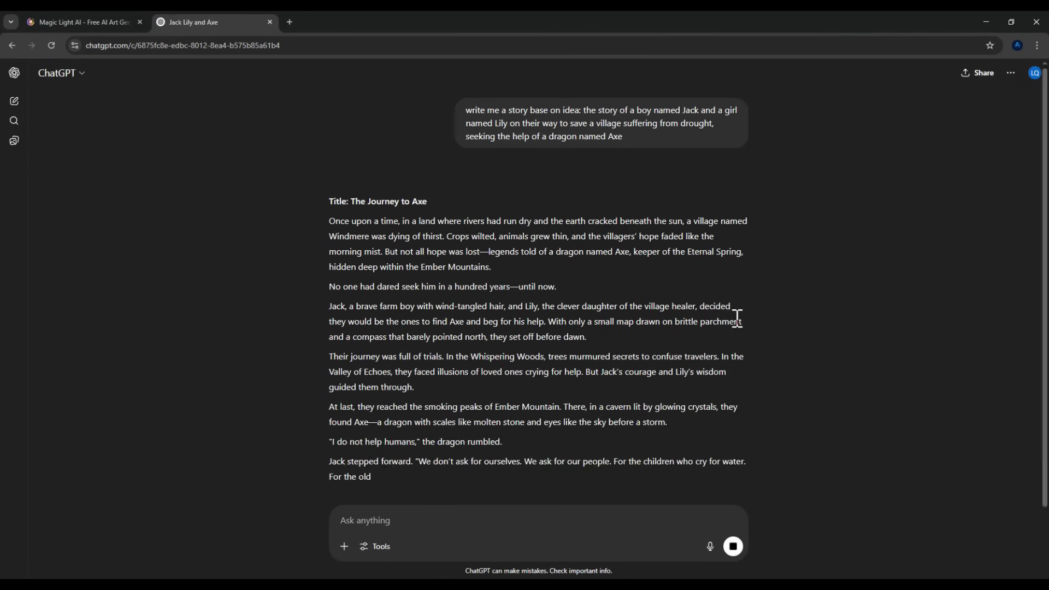
- Copy ChatGPT's story 'The Journey to Axe' and return to MagicLight
scroll(494, 376, "down", 4)
scroll(382, 262, "up", 2)
left_click_drag(328, 129, 364, 429)
scroll(382, 284, "down", 3)
right_click(374, 266)
left_click(382, 272)
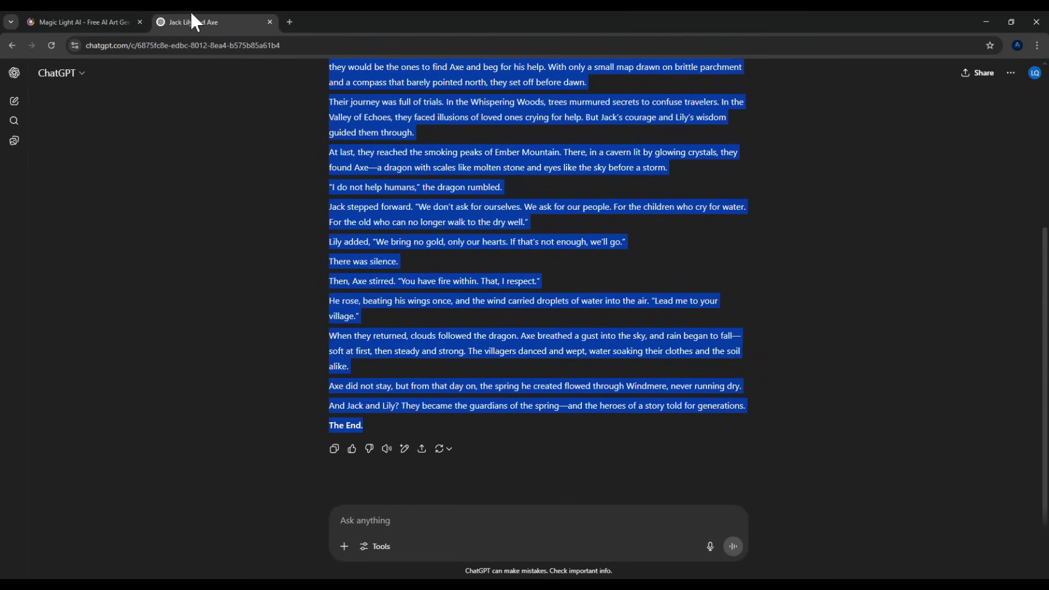
left_click(97, 16)
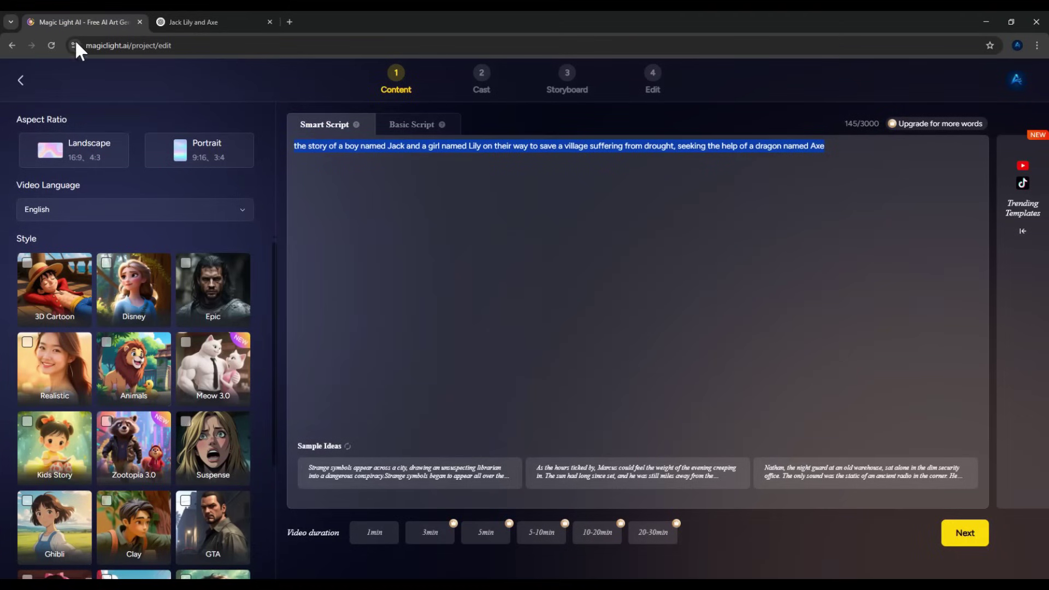
- Paste the ChatGPT story into the Basic Script editor
left_click(419, 131)
right_click(316, 162)
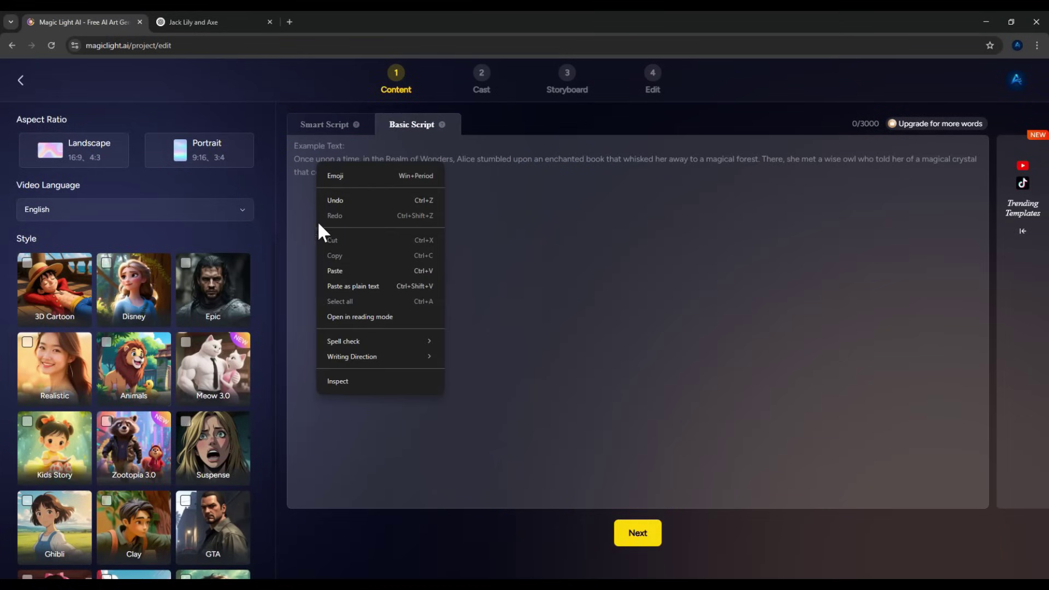
left_click(342, 270)
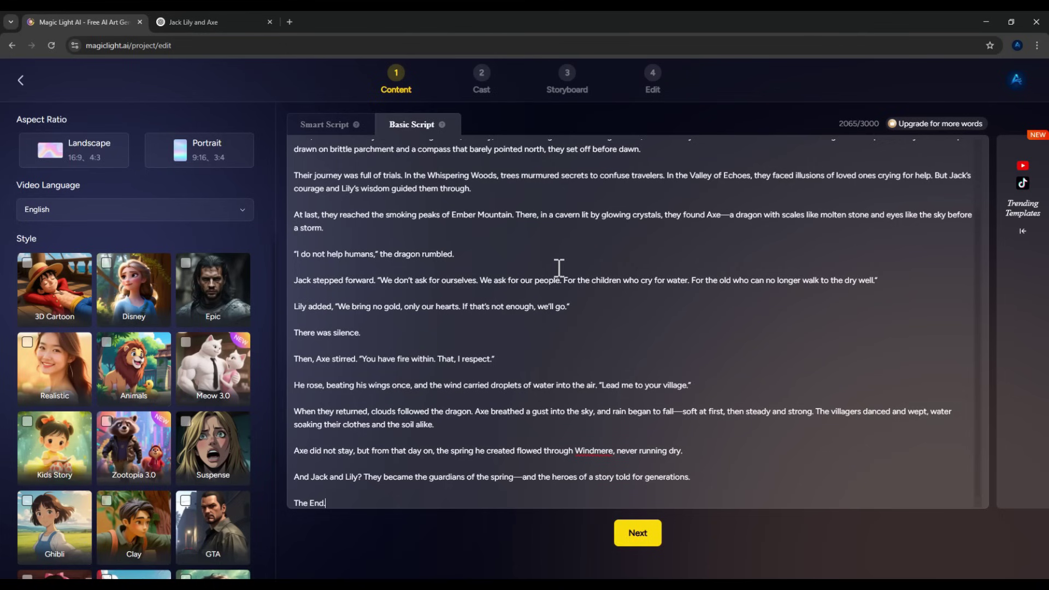
scroll(573, 269, "up", 2)
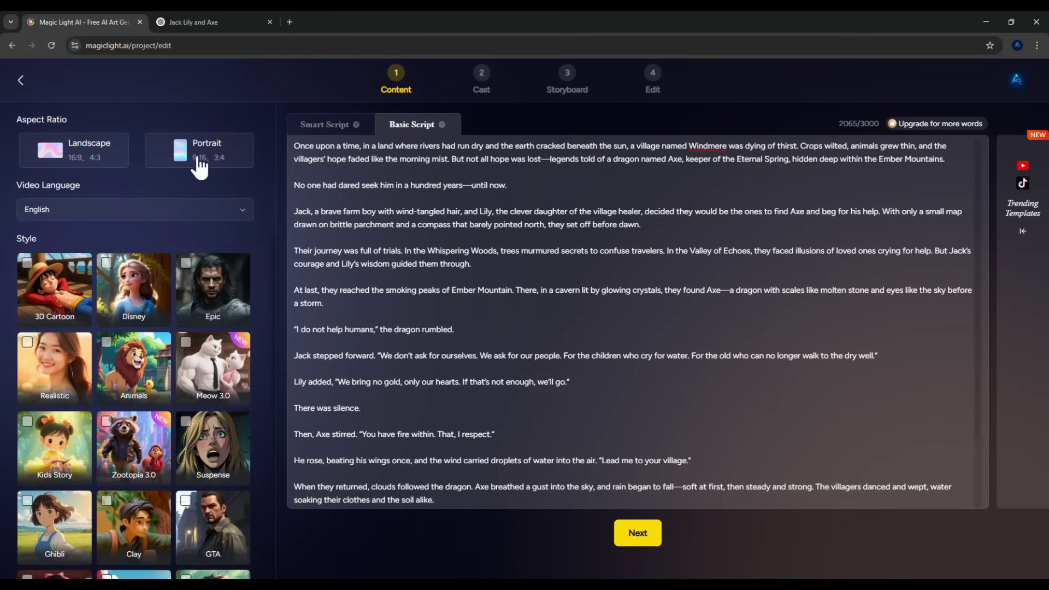
- Set Landscape, English video language and 3D Cartoon style, then split into shots
left_click(82, 159)
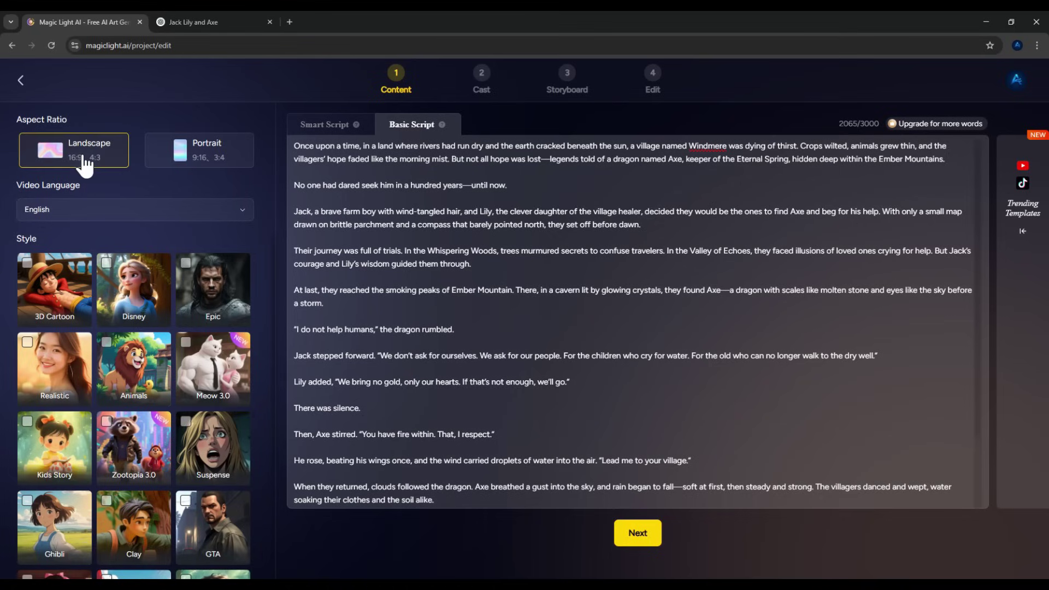
left_click(69, 219)
left_click(56, 233)
scroll(143, 421, "down", 3)
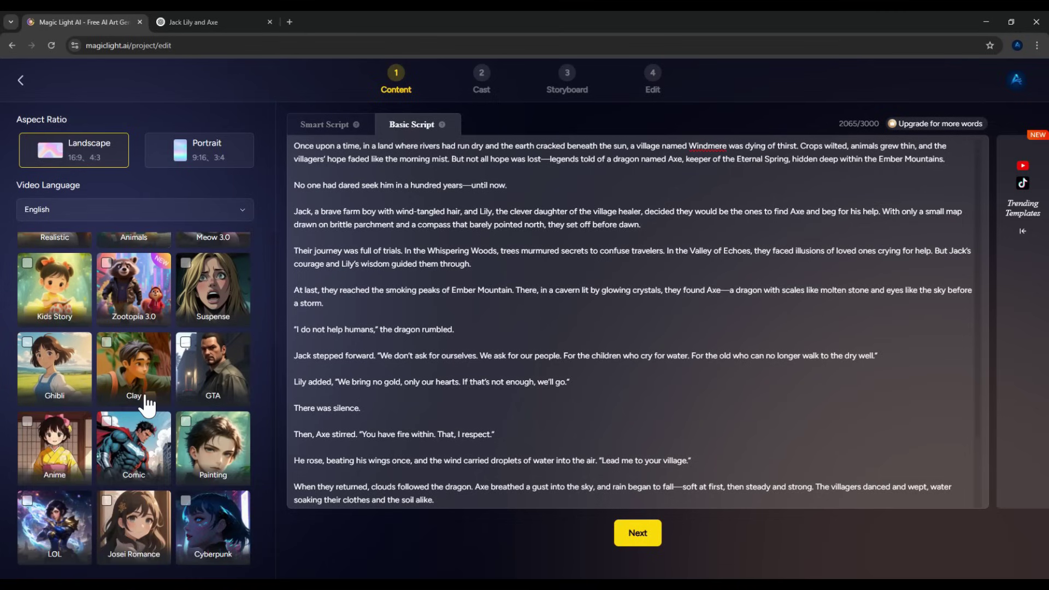
scroll(144, 438, "up", 3)
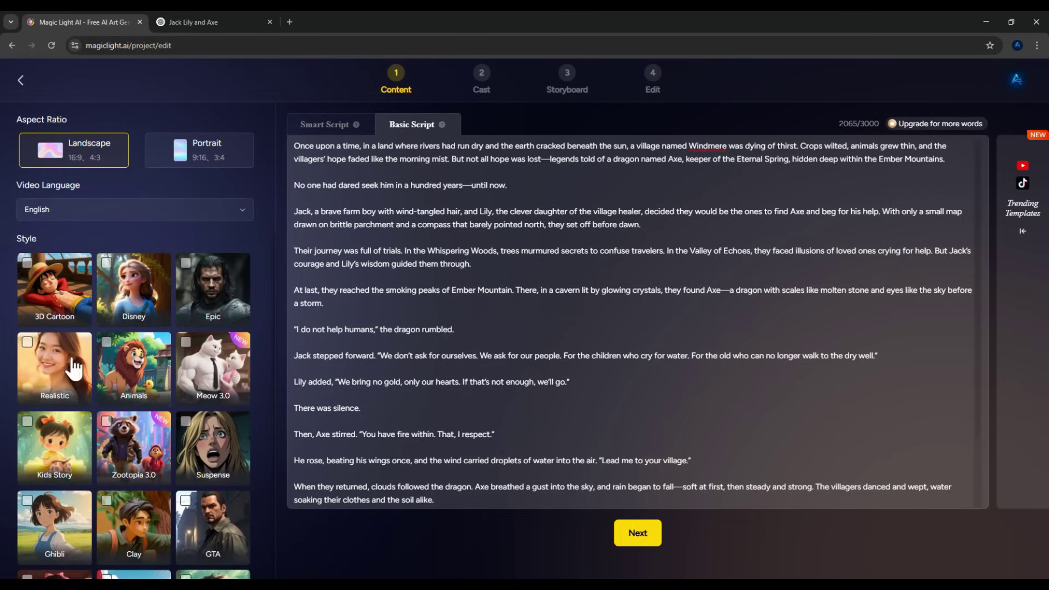
left_click(27, 263)
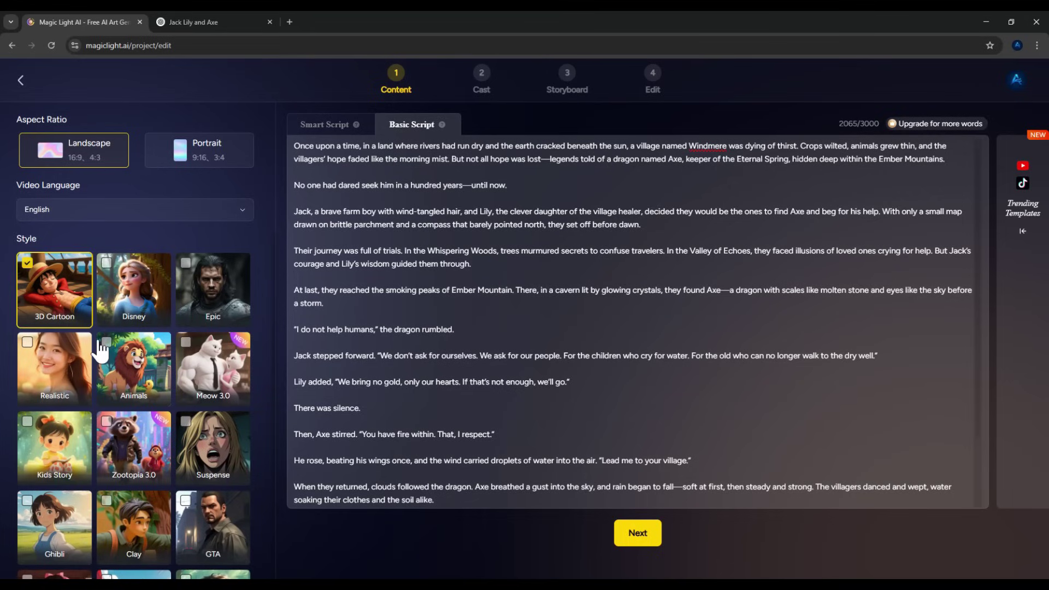
left_click(638, 533)
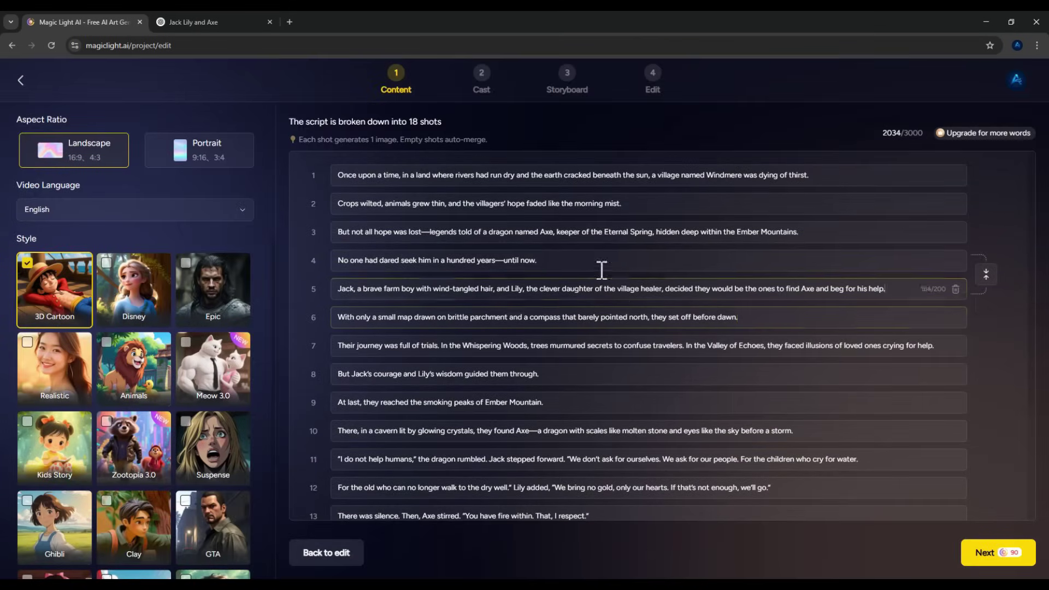
- Review the 18 generated shots, checking shots 2, 6 and 9, then continue
scroll(453, 237, "down", 1)
scroll(453, 237, "down", 3)
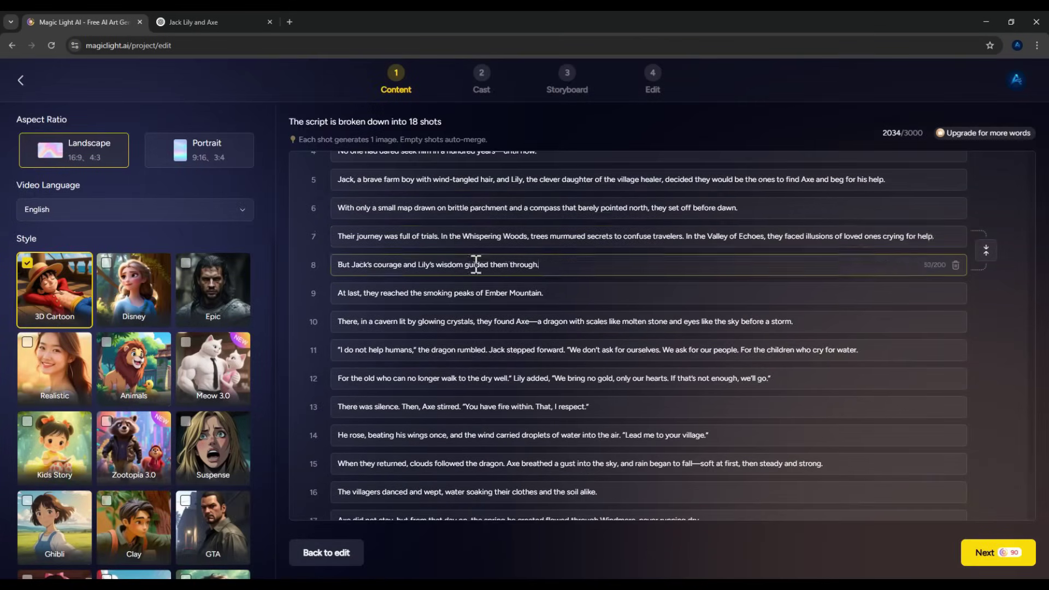
scroll(472, 329, "up", 3)
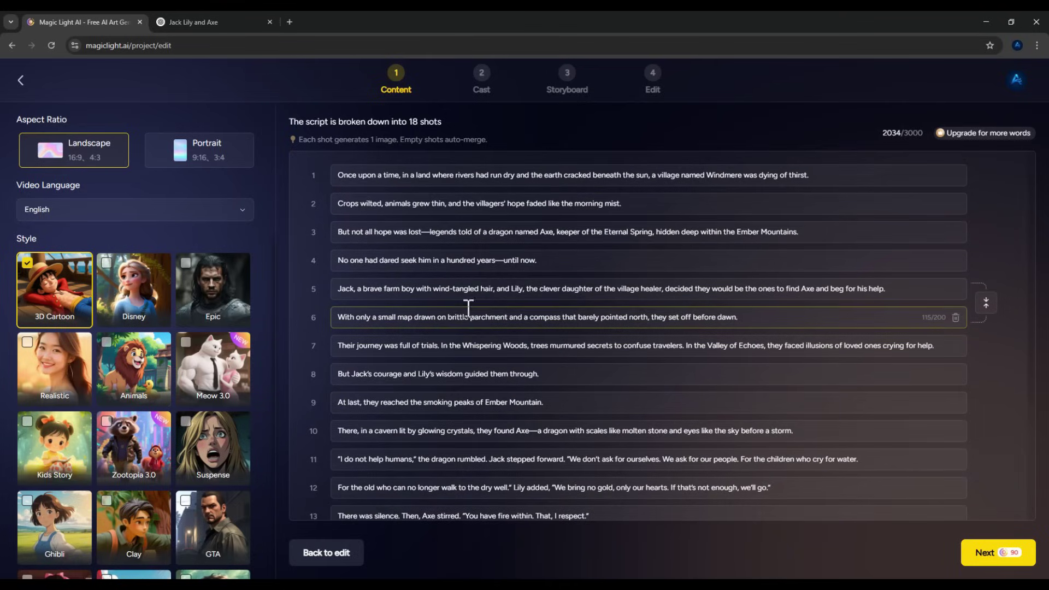
left_click_drag(410, 121, 436, 121)
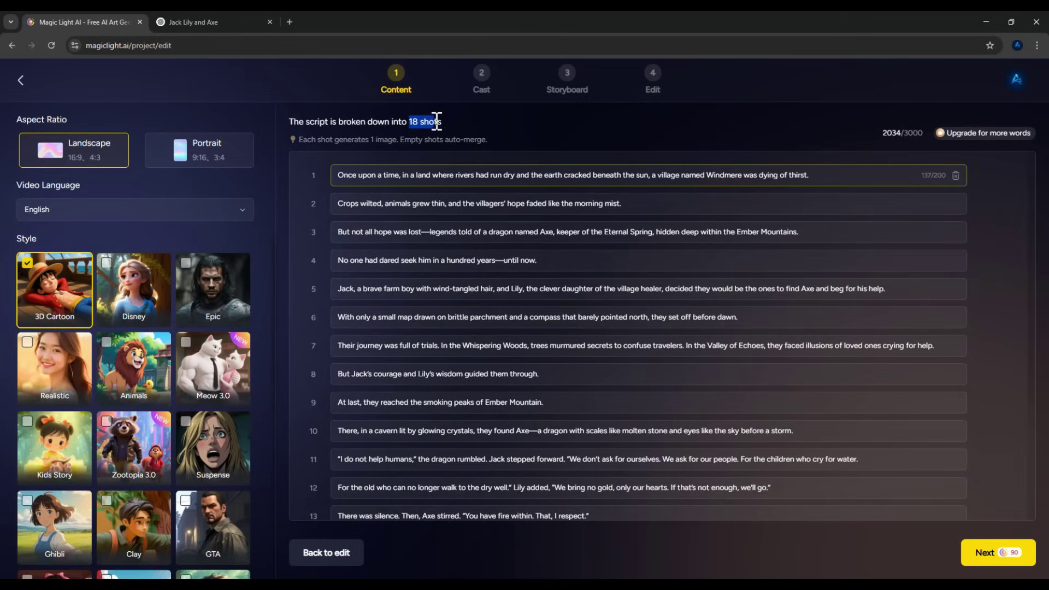
left_click(418, 198)
scroll(413, 215, "down", 2)
left_click(417, 220)
scroll(415, 223, "down", 1)
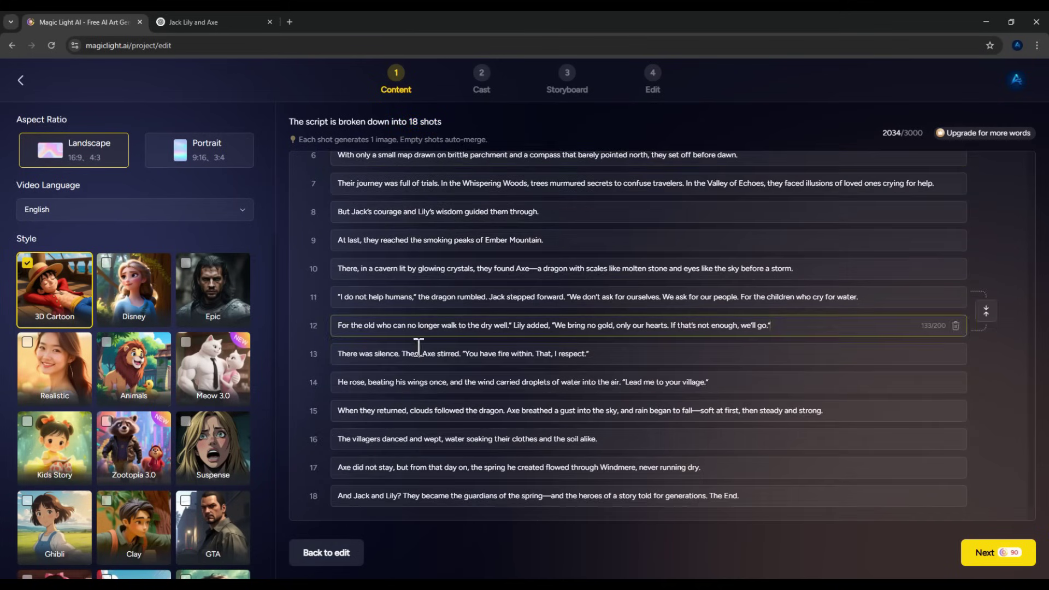
scroll(421, 342, "up", 3)
scroll(944, 239, "down", 3)
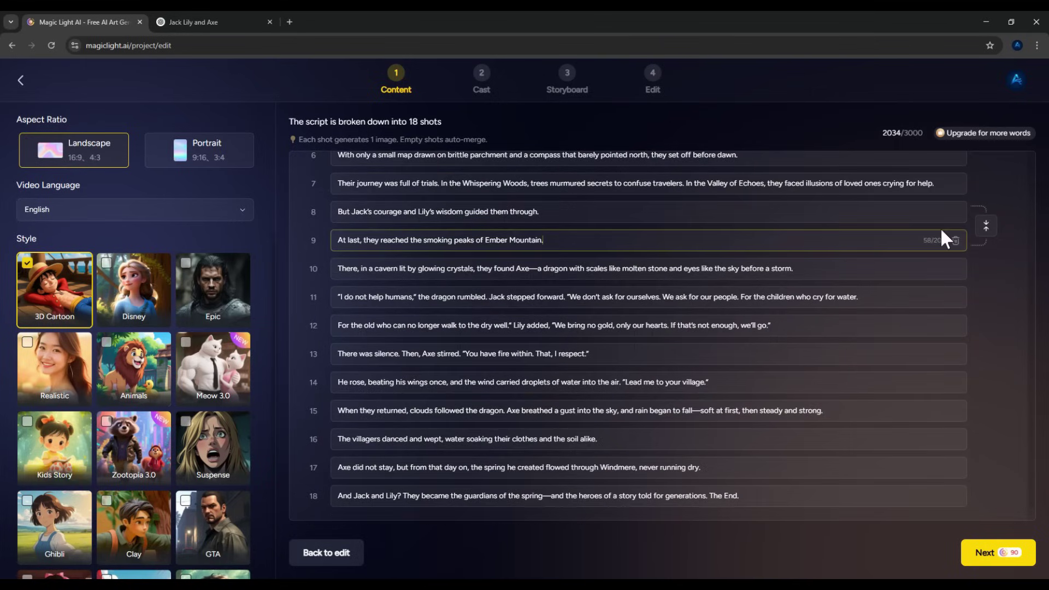
left_click(950, 230)
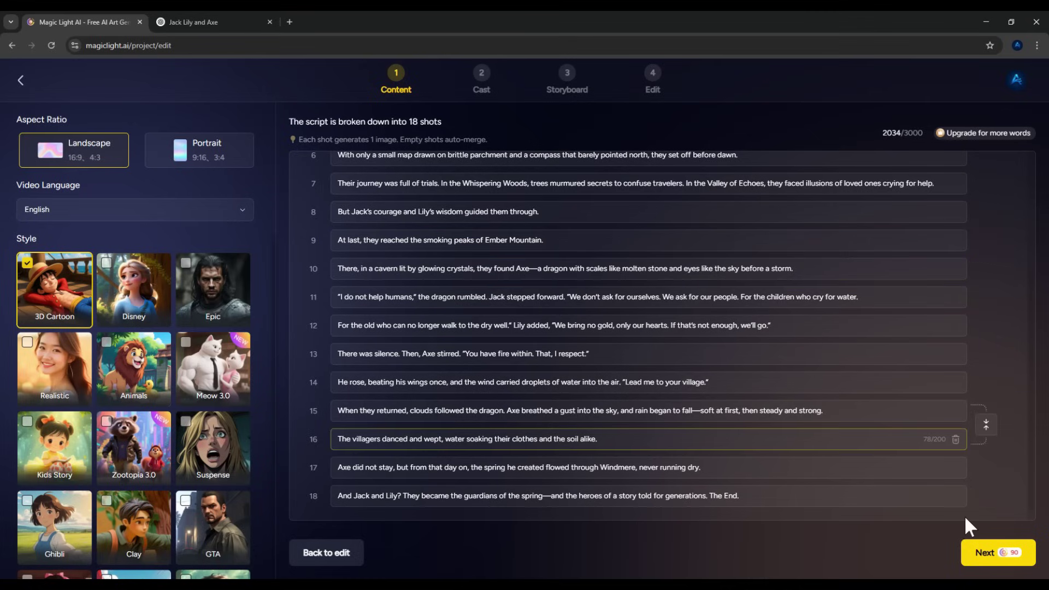
left_click(983, 552)
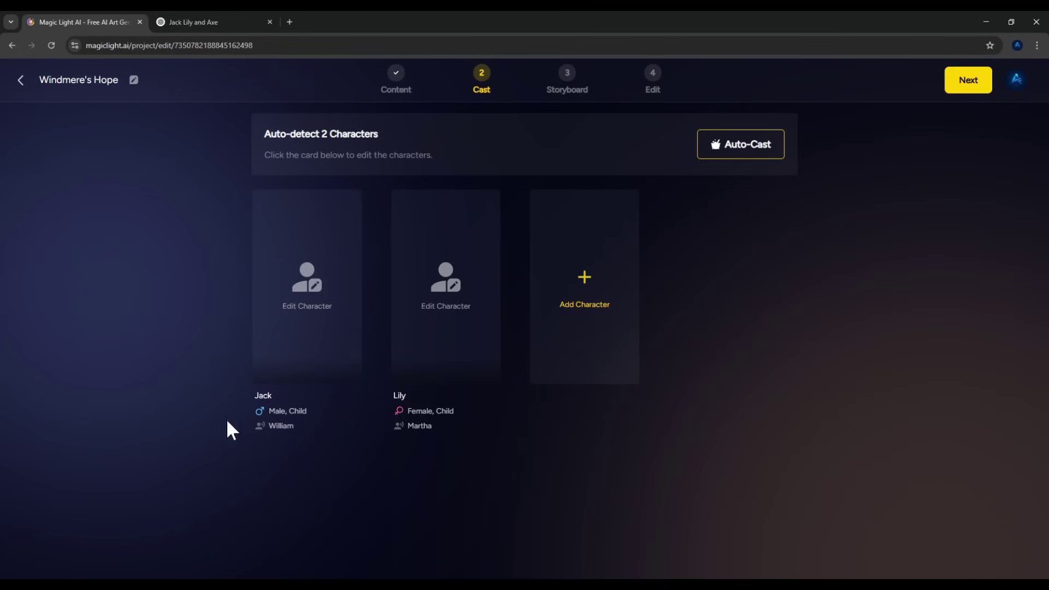
- Switch to the ChatGPT tab and scroll up to the original story prompt
left_click(185, 22)
left_click(532, 322)
scroll(531, 323, "up", 10)
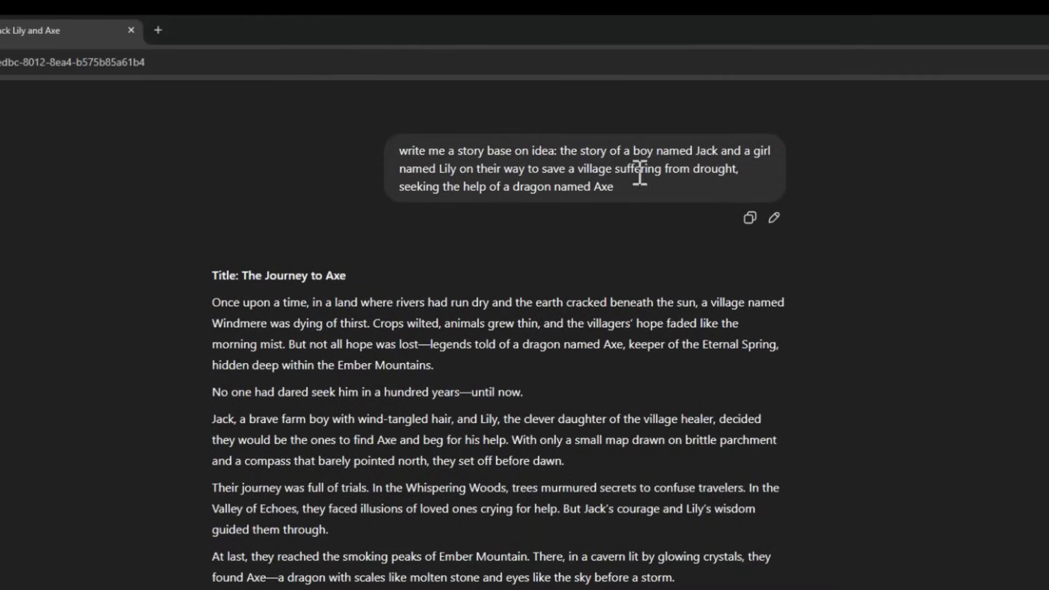
- Pick out Jack, Lily and Axe in the story prompt, then return to MagicLight's Cast page
double_click(704, 151)
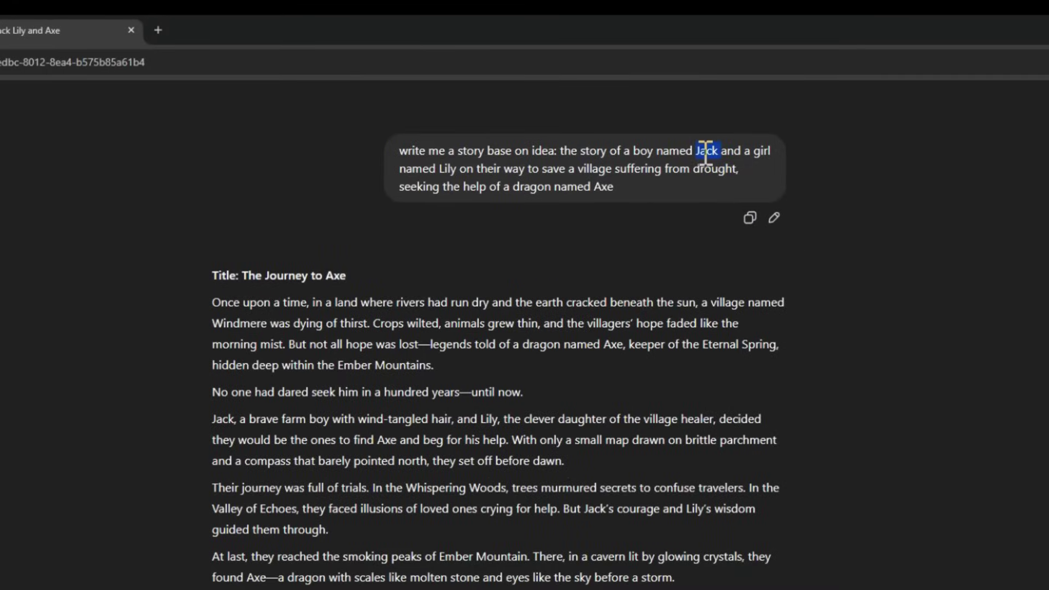
double_click(446, 169)
left_click(603, 187)
left_click(97, 21)
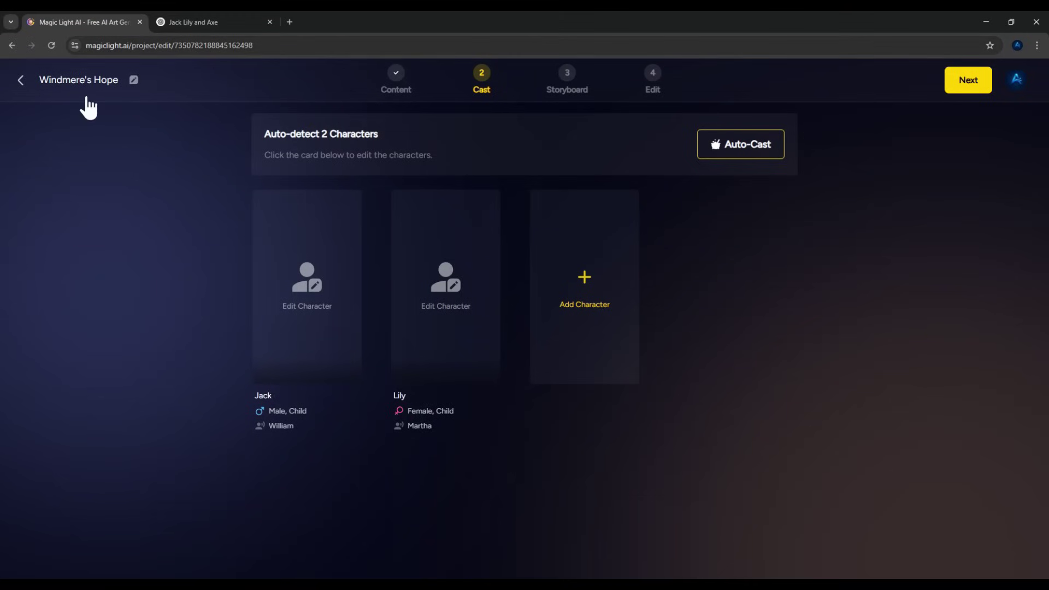
- Give Jack the William voice, Child age and the basket-carrying boy image
mouse_move(299, 335)
left_click(300, 292)
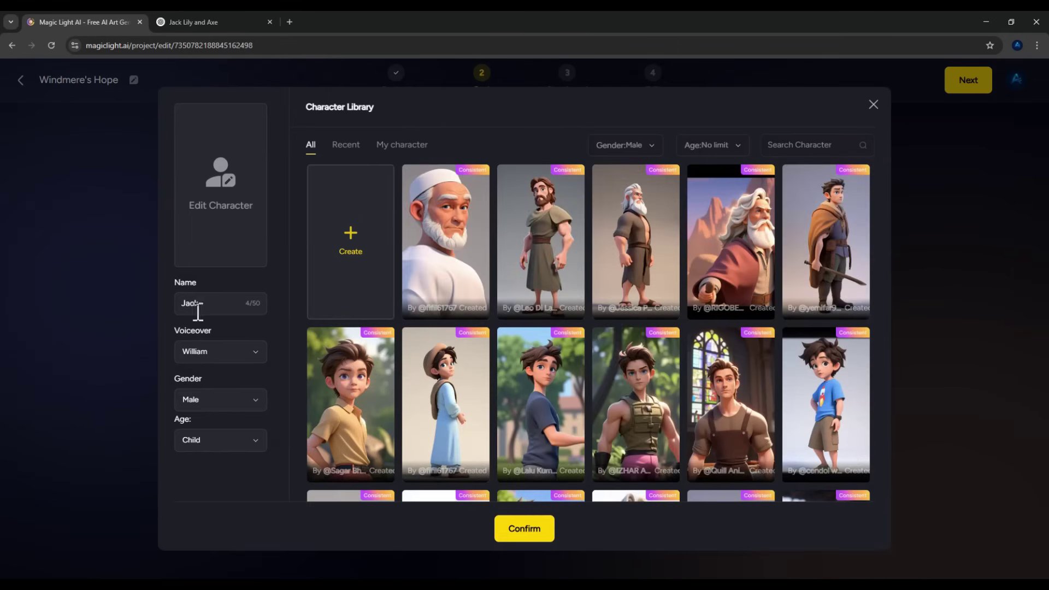
left_click(191, 354)
left_click(200, 397)
left_click(198, 444)
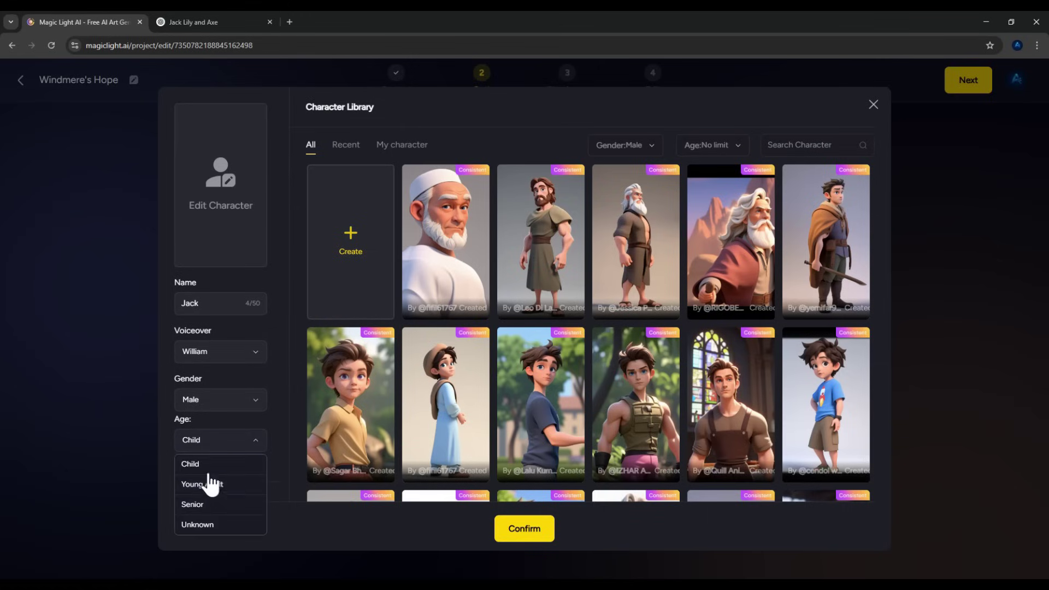
left_click(203, 466)
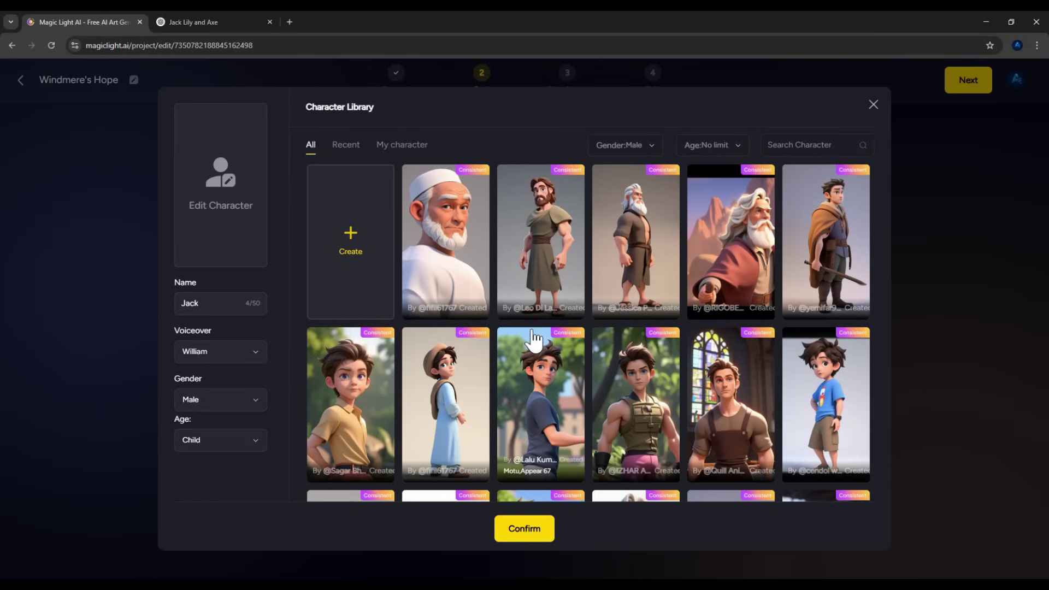
scroll(595, 290, "down", 1)
scroll(595, 290, "down", 3)
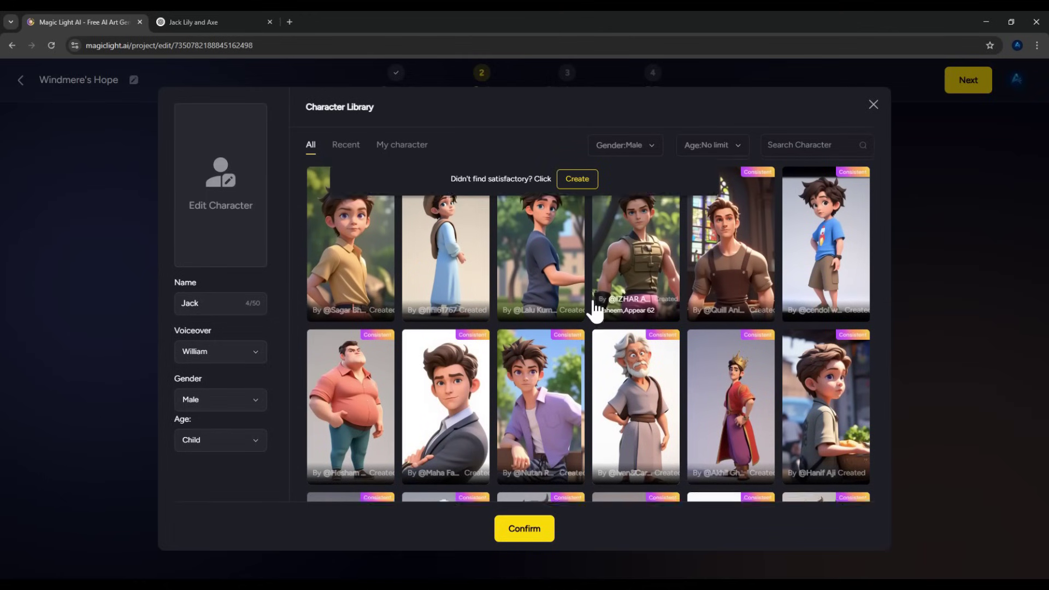
scroll(598, 306, "up", 3)
scroll(732, 311, "down", 3)
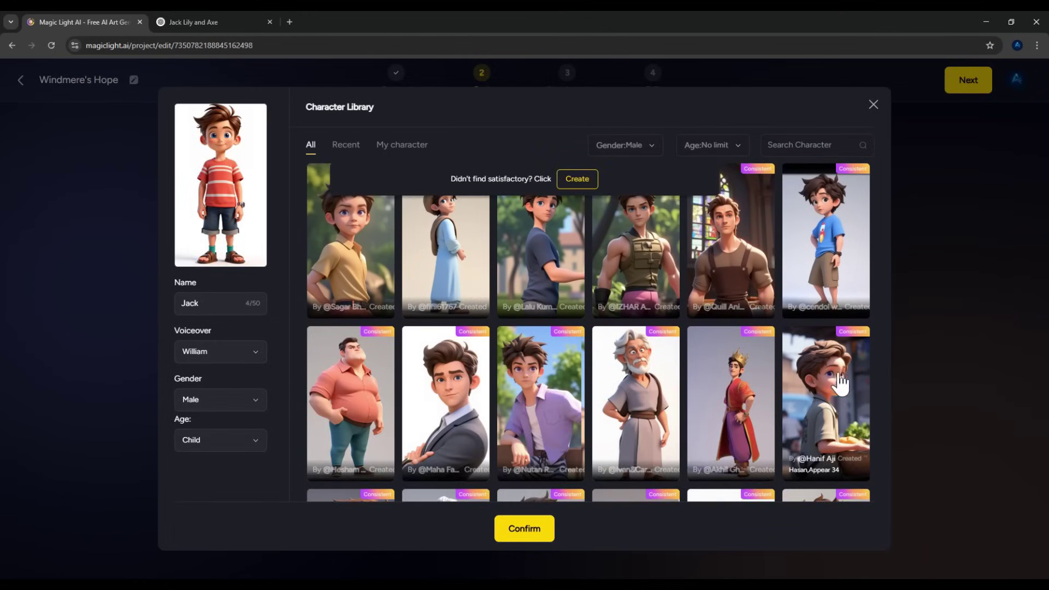
left_click(822, 407)
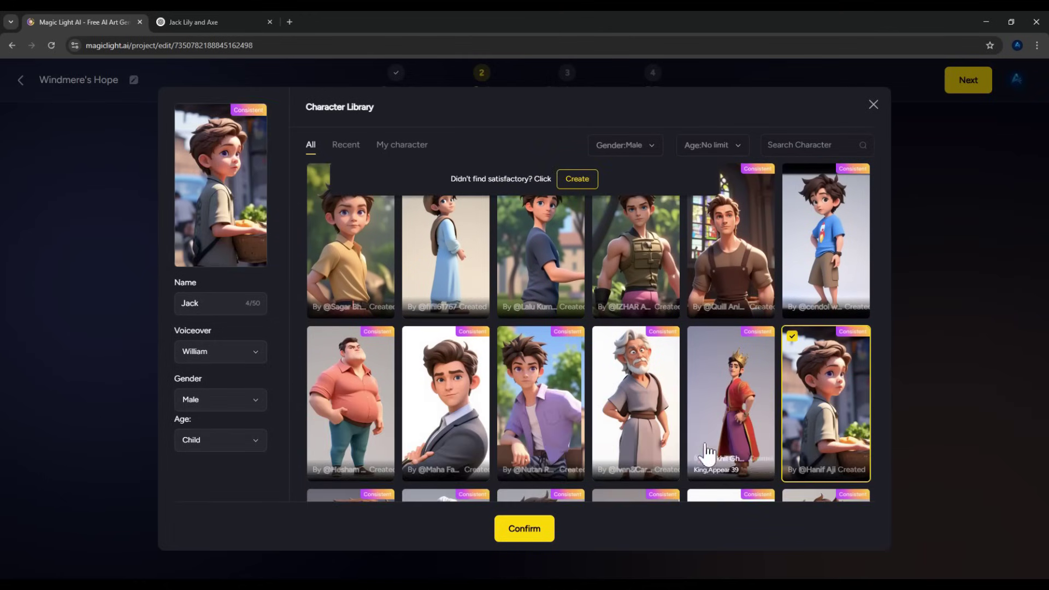
left_click(518, 533)
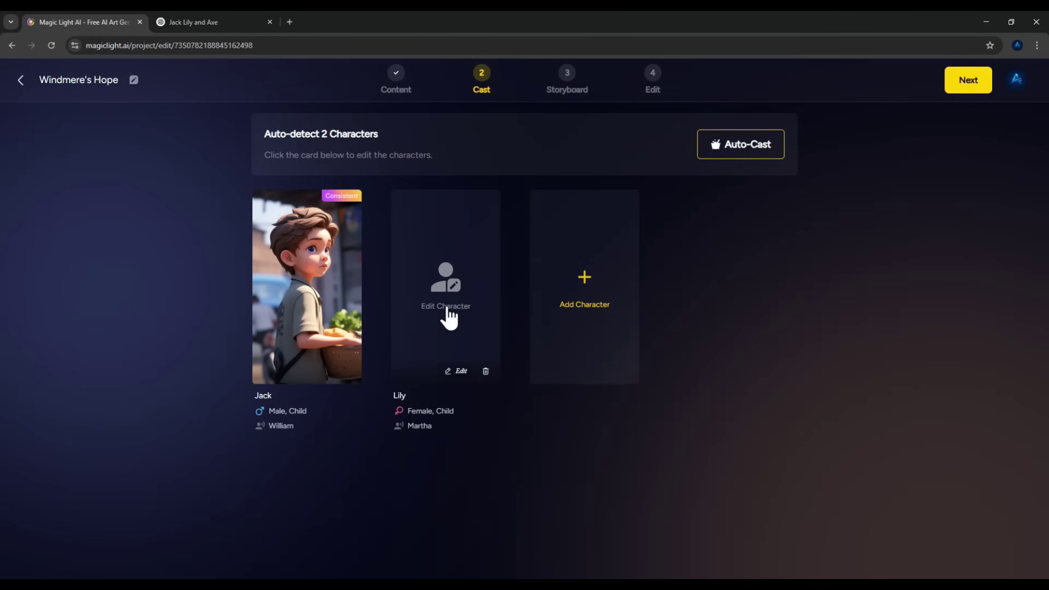
- Filter Lily's library to Child and assign her the girl in the orange top
left_click(428, 267)
left_click(239, 439)
left_click(208, 471)
left_click(448, 396)
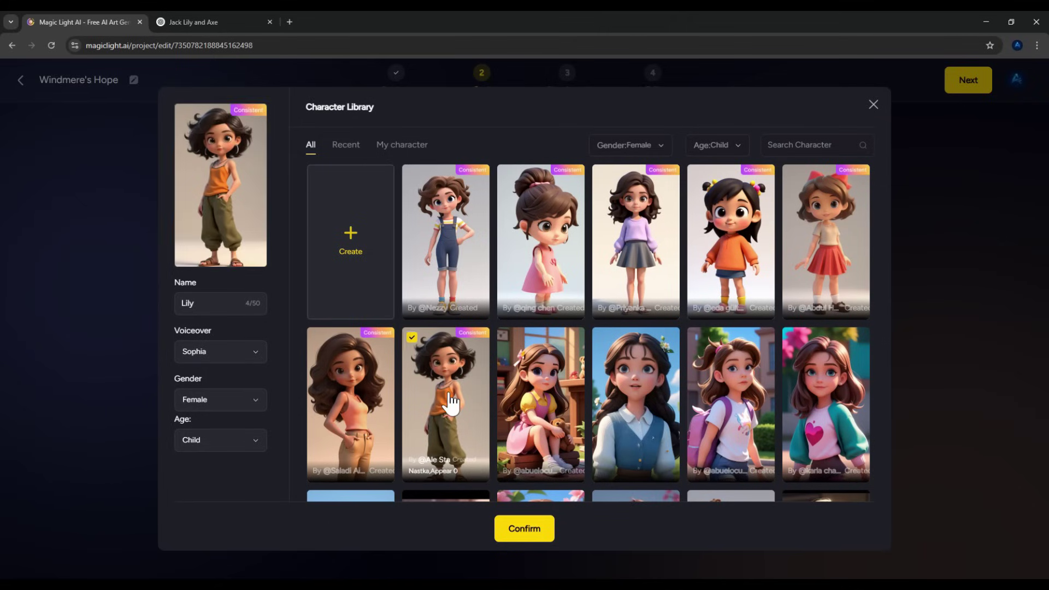
left_click(521, 532)
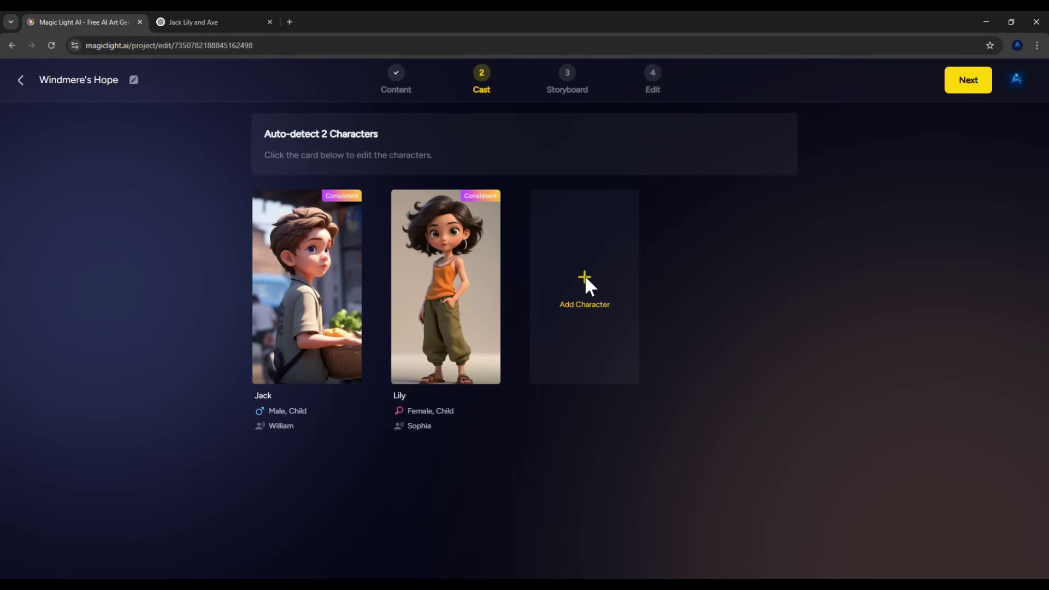
left_click(585, 278)
- Name the new character Axe, search the library for 'dragon' and save the black dragon
type("e")
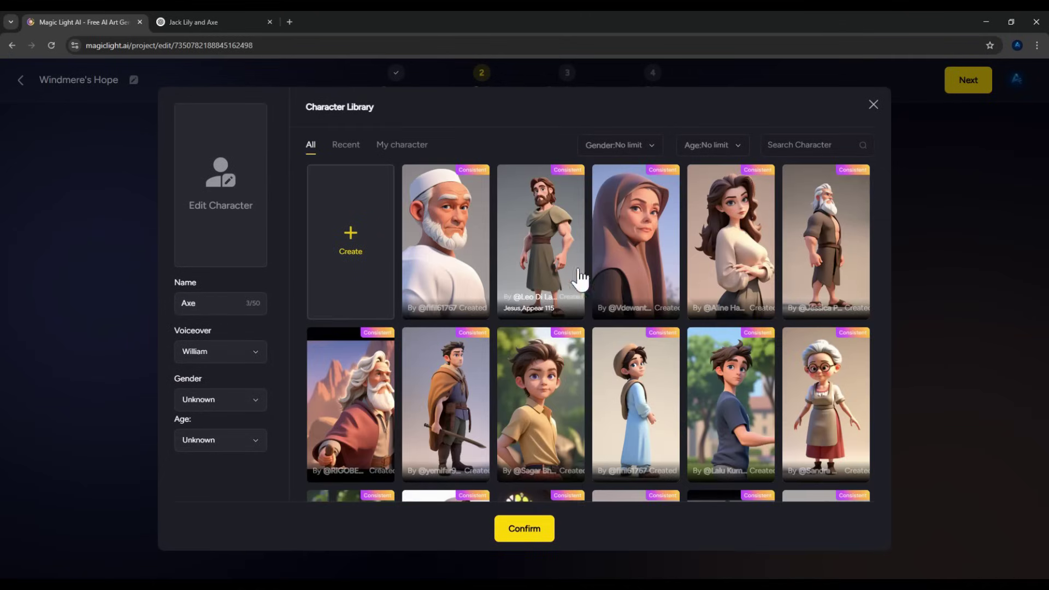
scroll(568, 271, "down", 10)
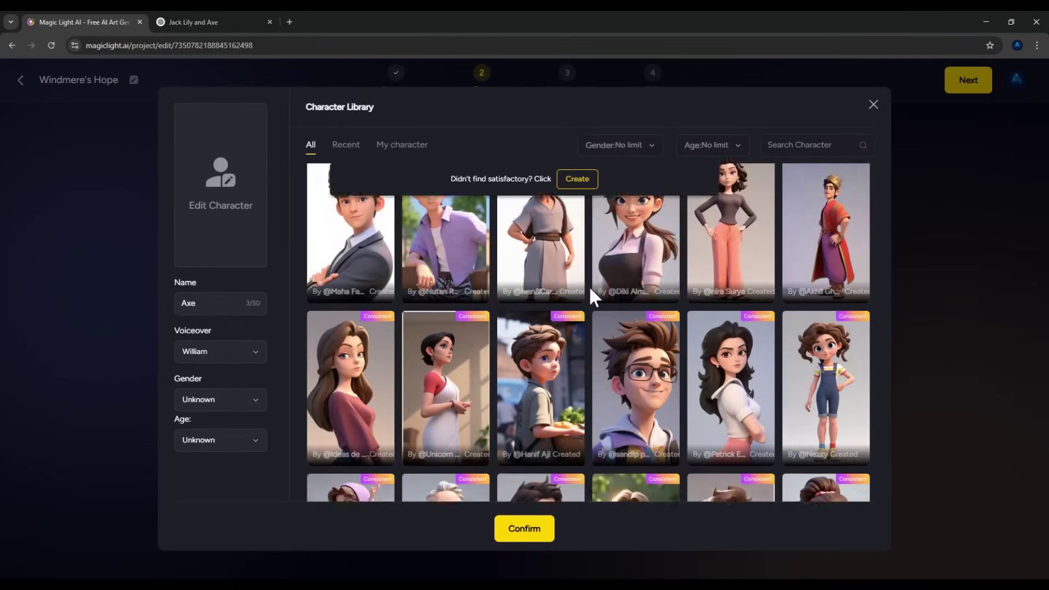
scroll(588, 285, "down", 2)
scroll(309, 271, "up", 10)
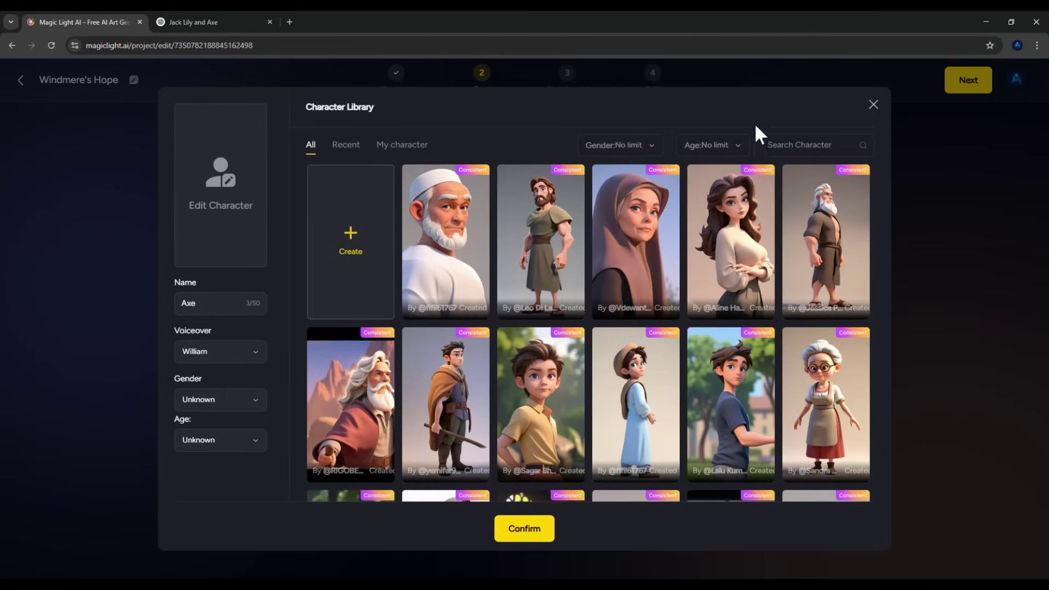
left_click(789, 145)
type("dragon")
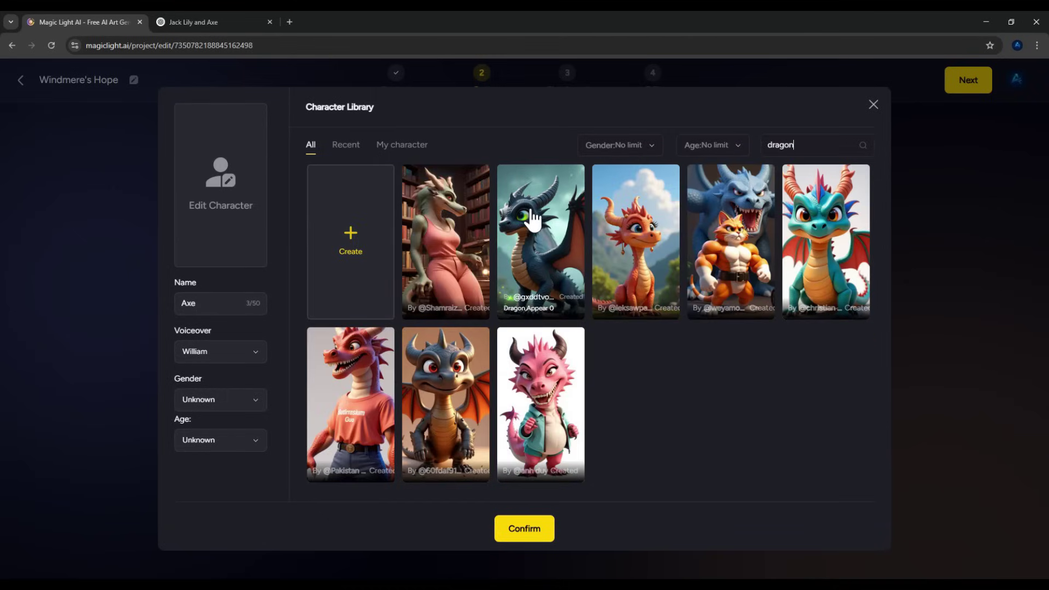
left_click(531, 240)
left_click(520, 529)
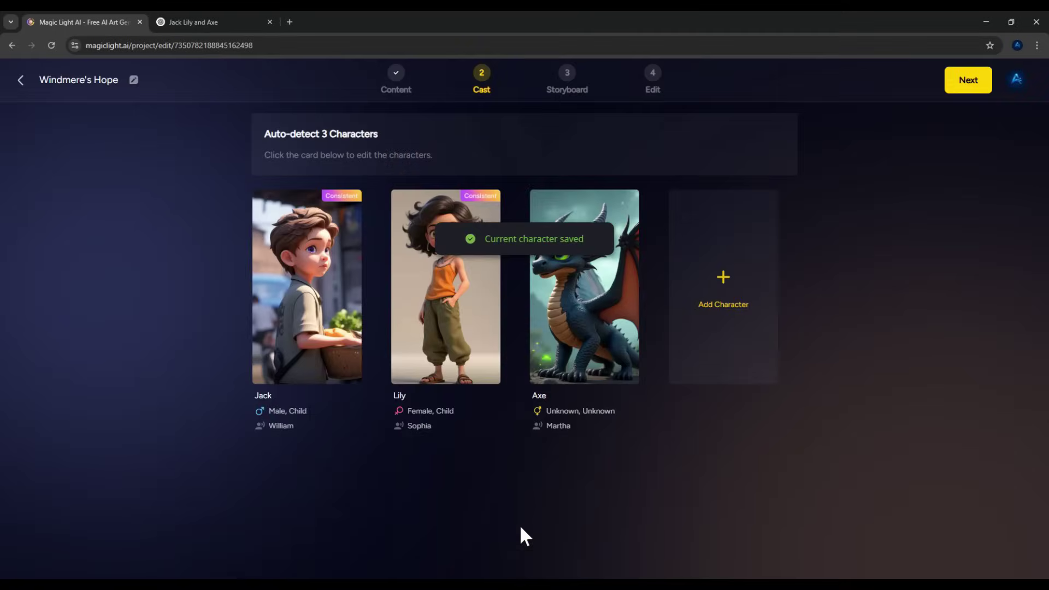
mouse_move(304, 376)
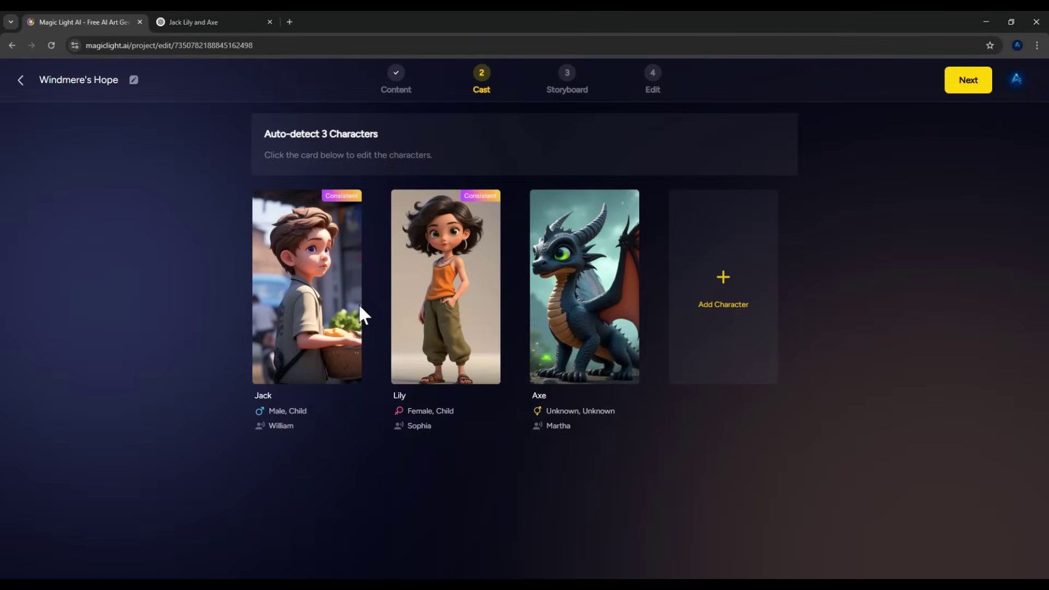
mouse_move(431, 330)
mouse_move(552, 314)
- Generate the storyboard and browse the 18 scene images
left_click(974, 85)
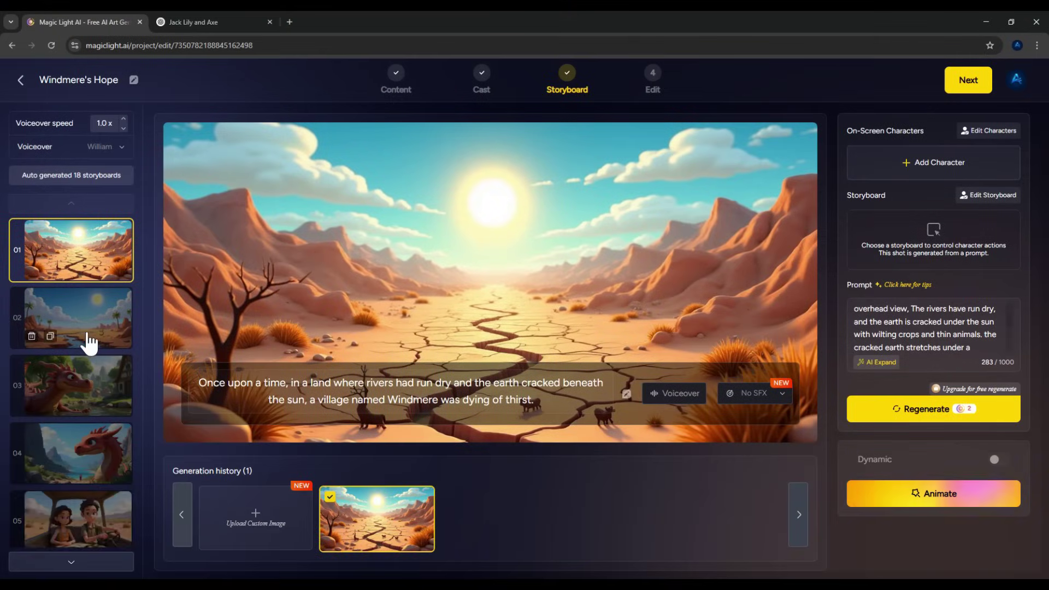
scroll(89, 342, "down", 3)
scroll(89, 341, "down", 9)
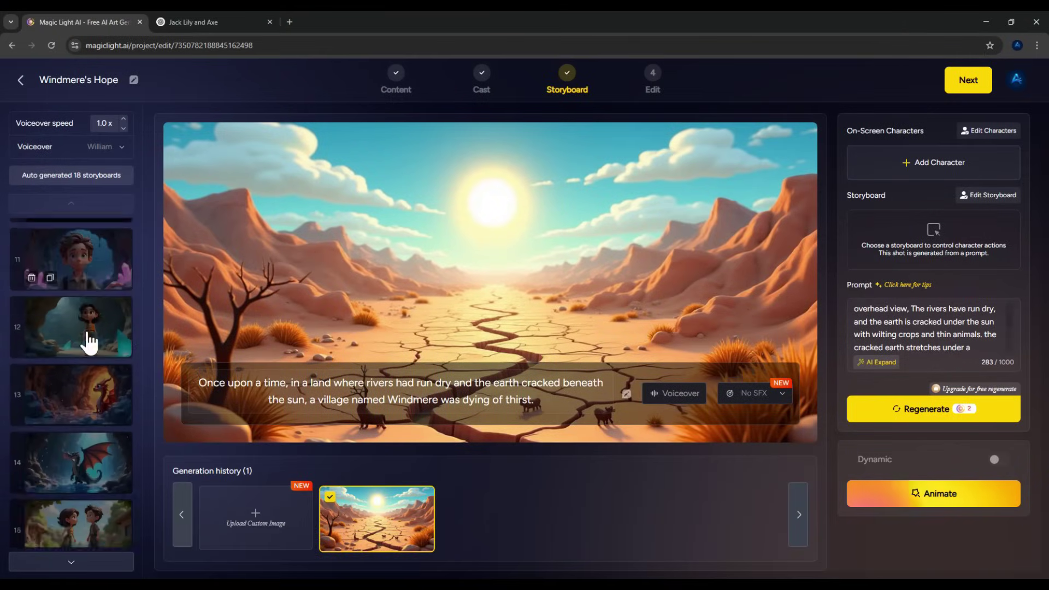
scroll(79, 454, "up", 2)
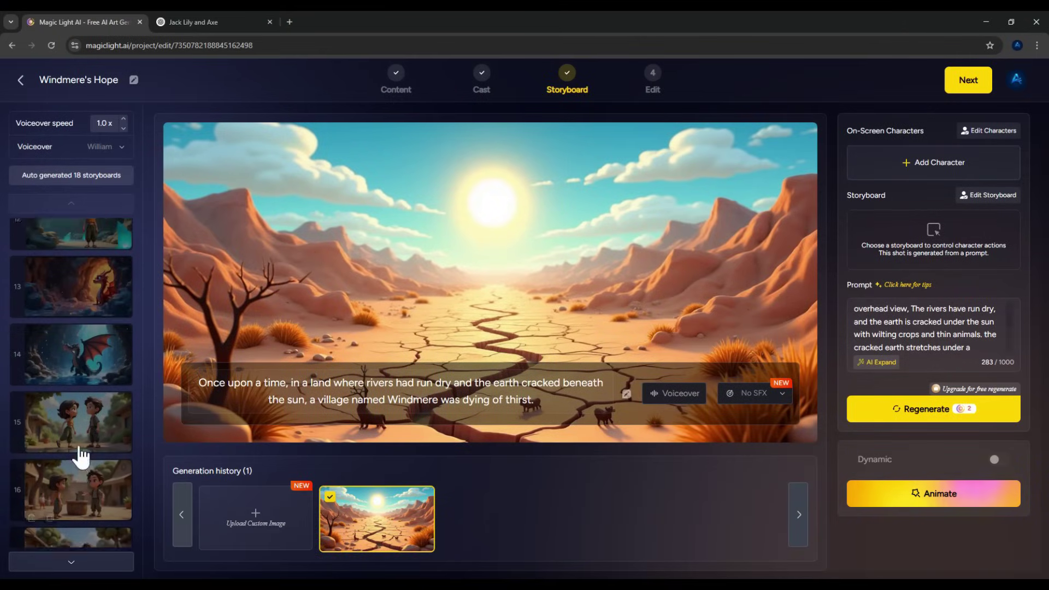
scroll(86, 437, "up", 10)
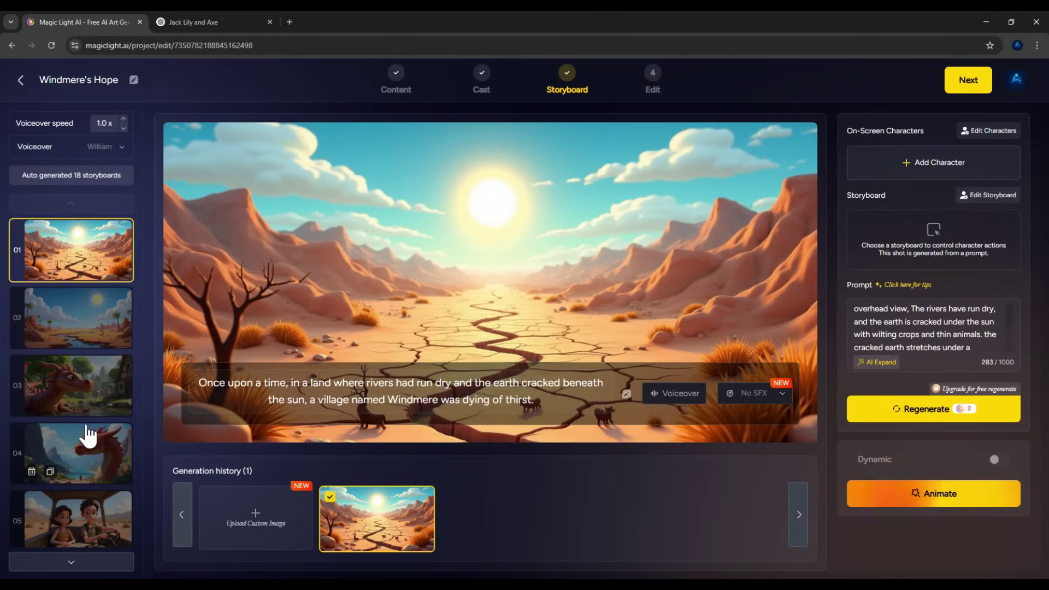
- View the dragon images in scenes 04 and 03
left_click(87, 456)
scroll(93, 456, "down", 3)
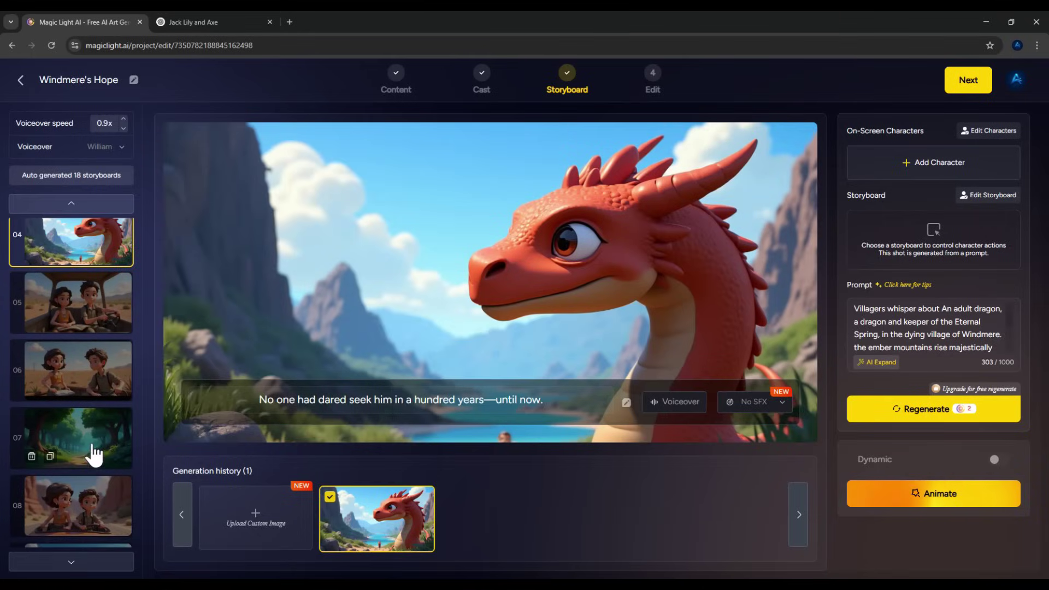
scroll(94, 448, "up", 2)
left_click(78, 325)
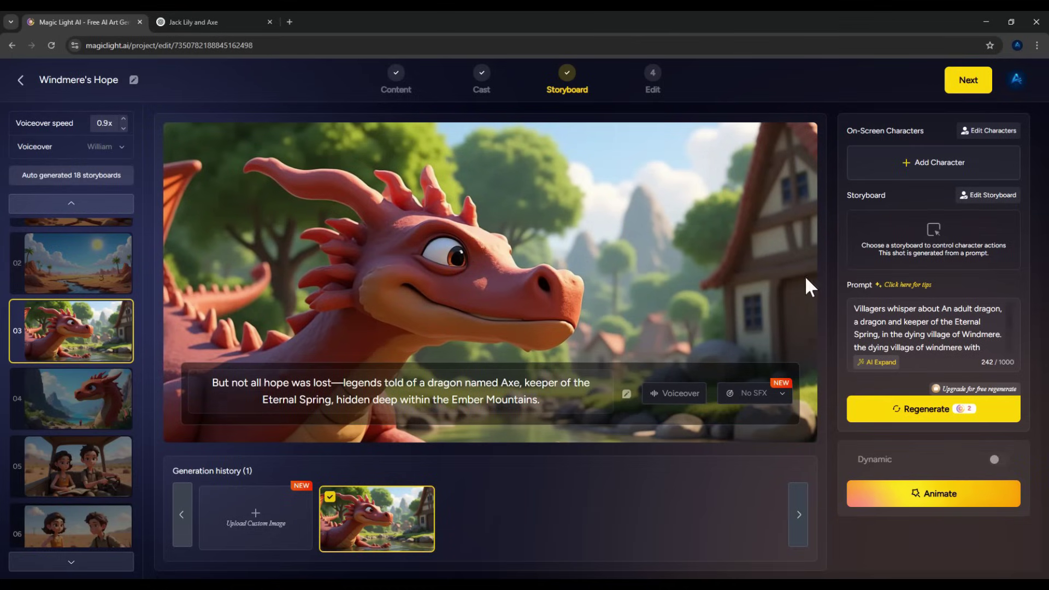
- Add Axe to scenes 03 and 04 and regenerate both images
left_click(981, 133)
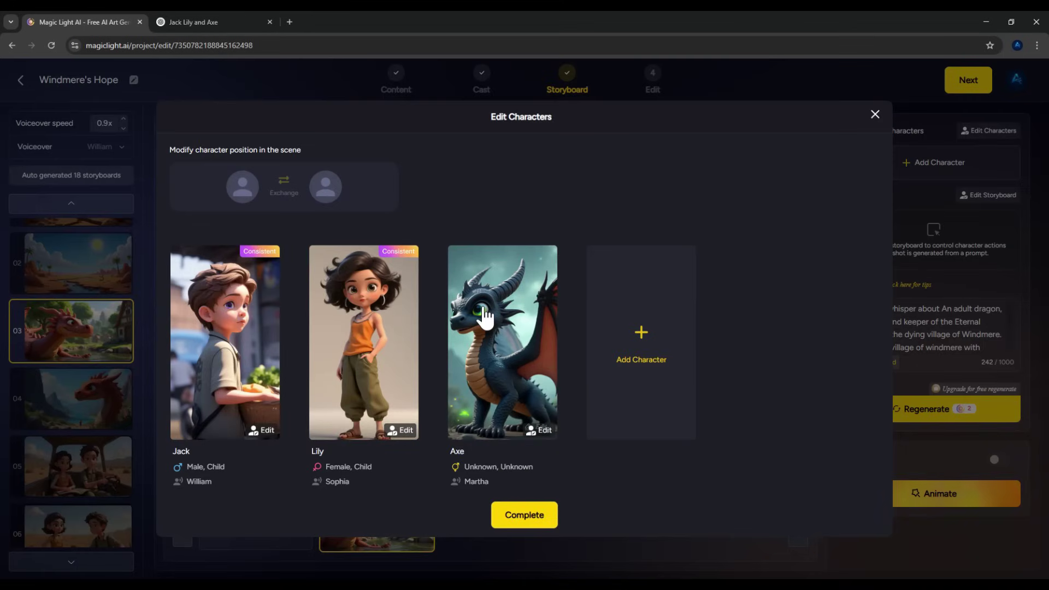
left_click(513, 516)
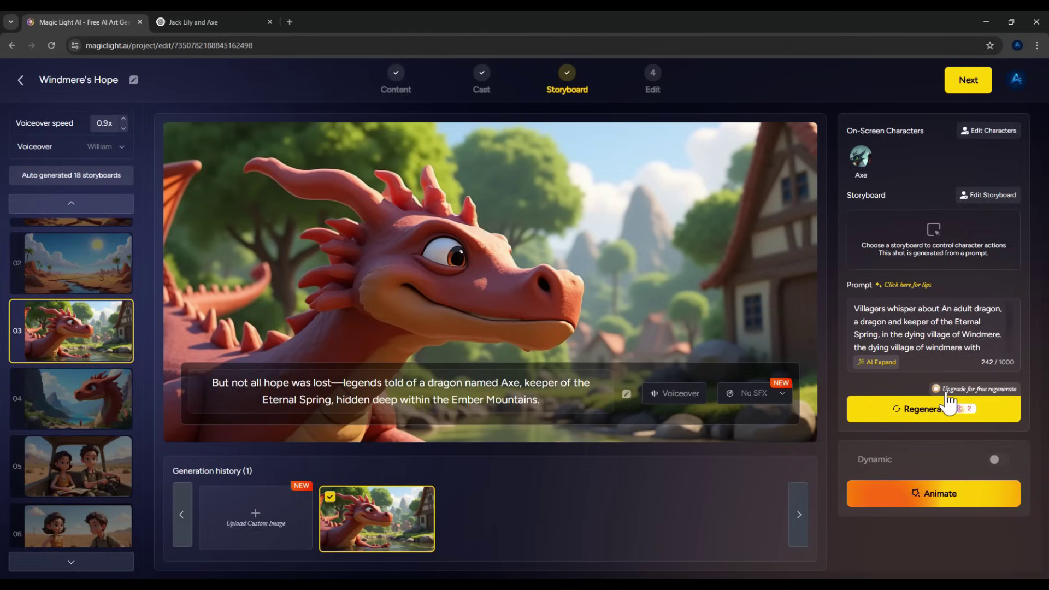
left_click(908, 412)
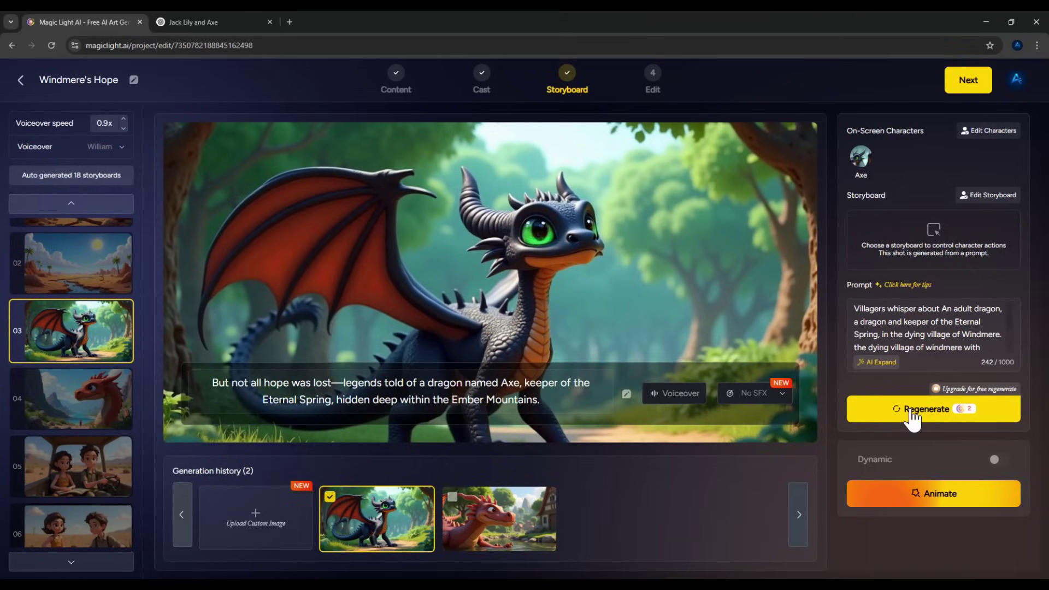
left_click(98, 404)
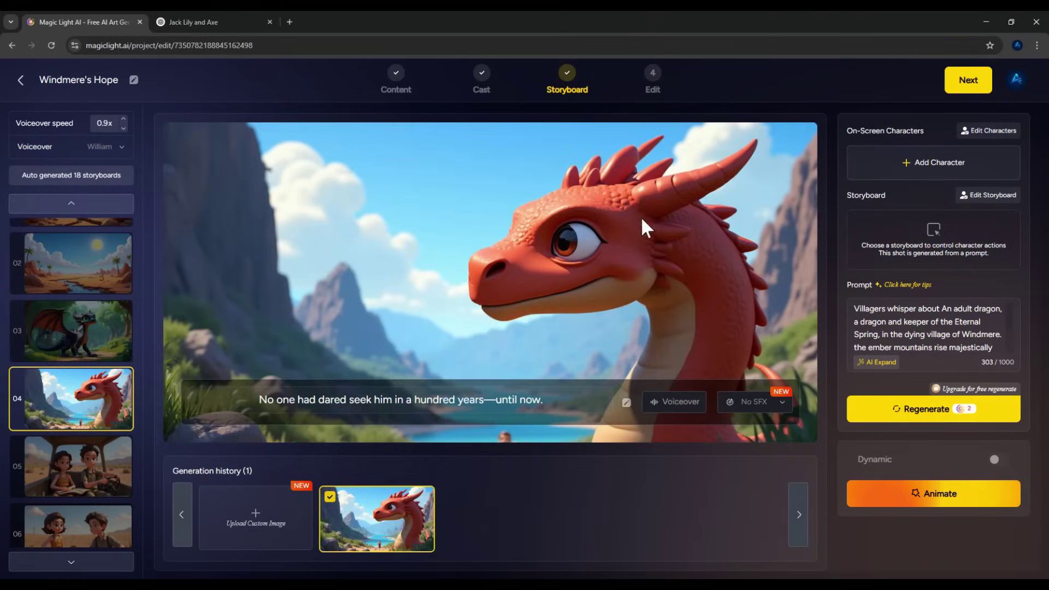
left_click(987, 130)
left_click(522, 338)
left_click(522, 511)
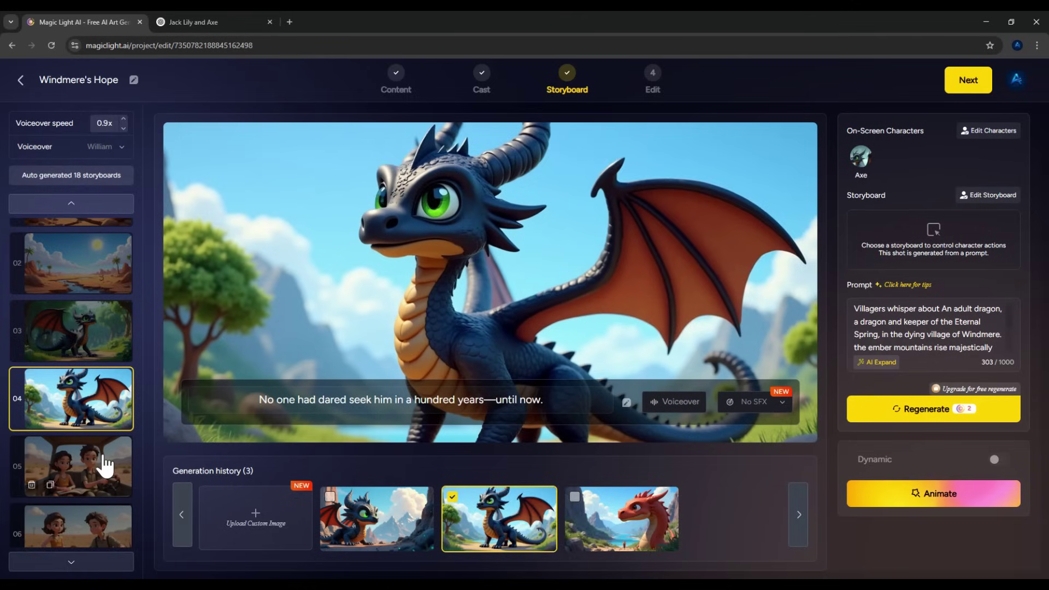
- In scene 10, replace Lily with Axe so Jack appears beside the dragon
left_click(104, 465)
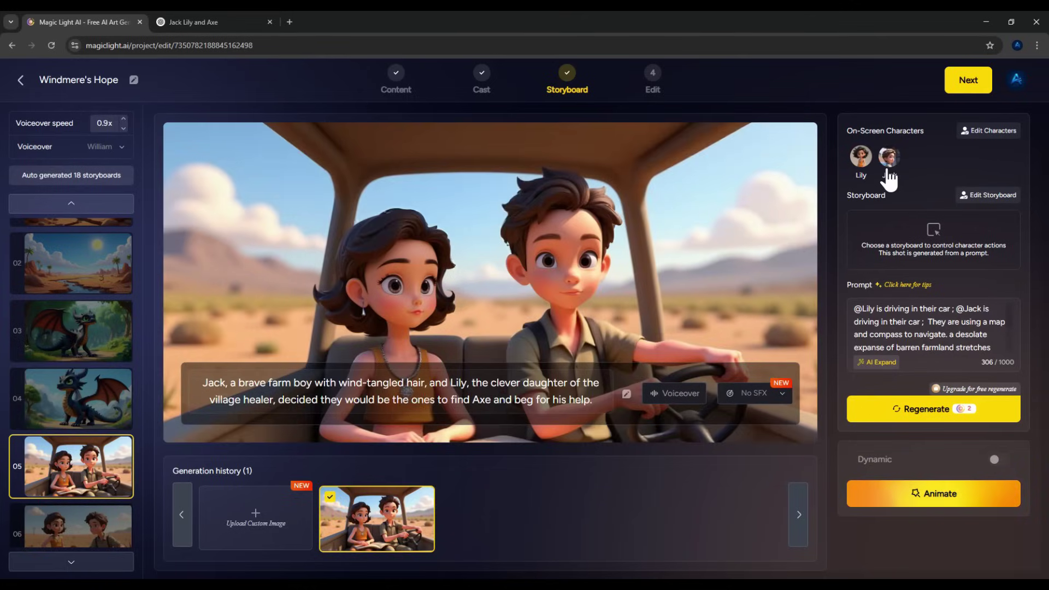
left_click(85, 533)
scroll(76, 480, "down", 3)
left_click(75, 433)
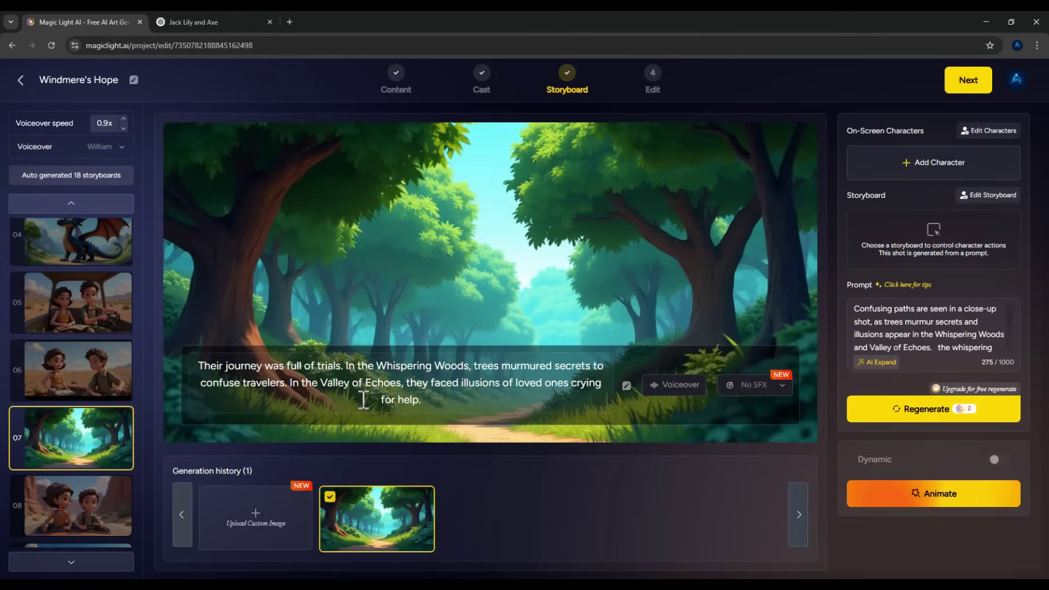
key("Down")
key("Down")
key("Down")
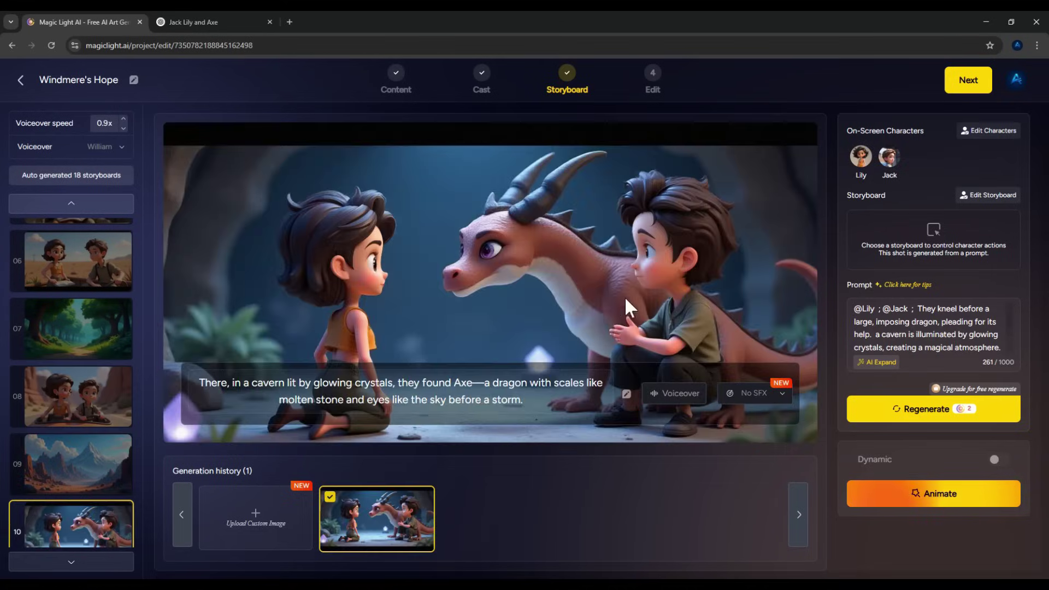
left_click(982, 134)
left_click(497, 273)
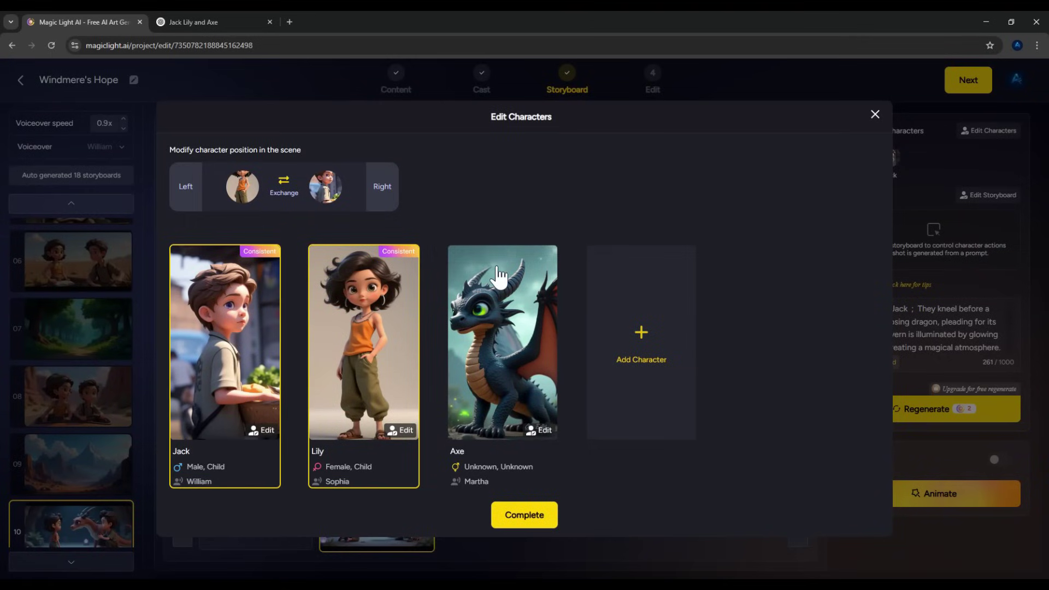
left_click(498, 277)
left_click(497, 259)
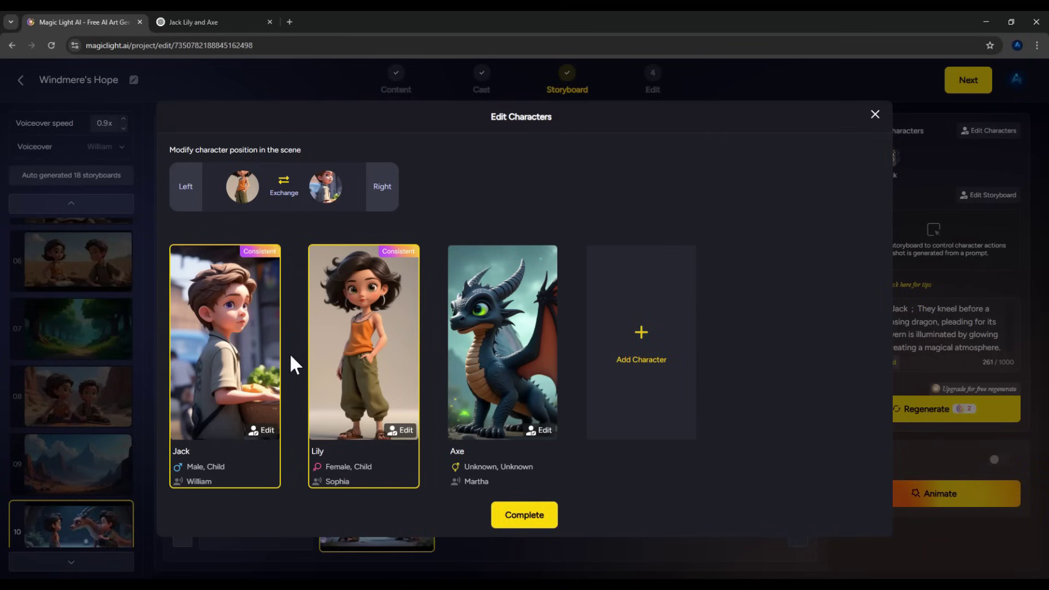
left_click(361, 342)
left_click(455, 262)
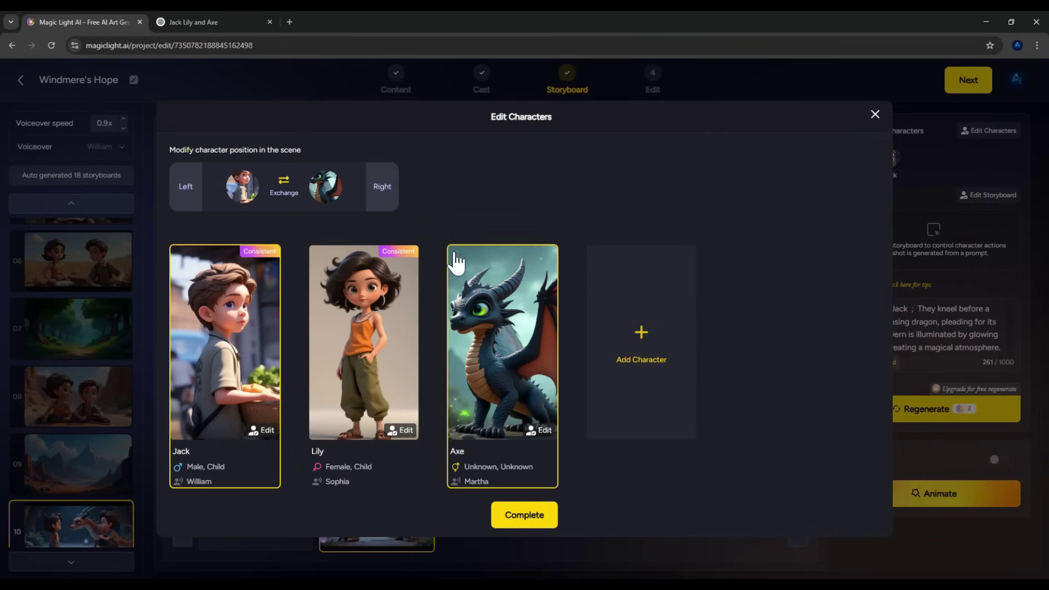
left_click(525, 517)
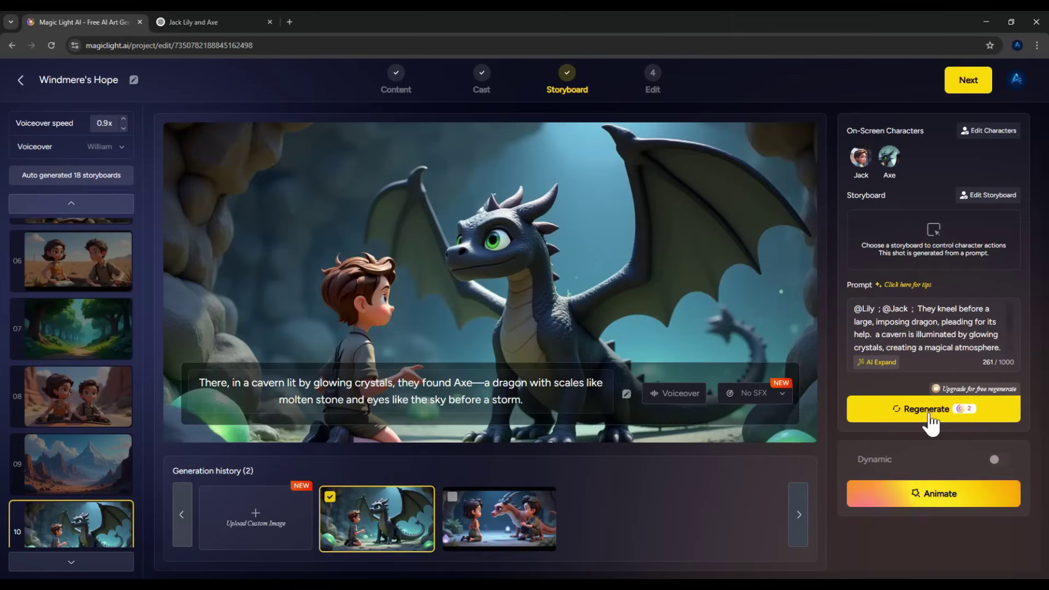
- Assign Axe to the dragon scene after storyboard 13 and regenerate it
left_click(77, 496)
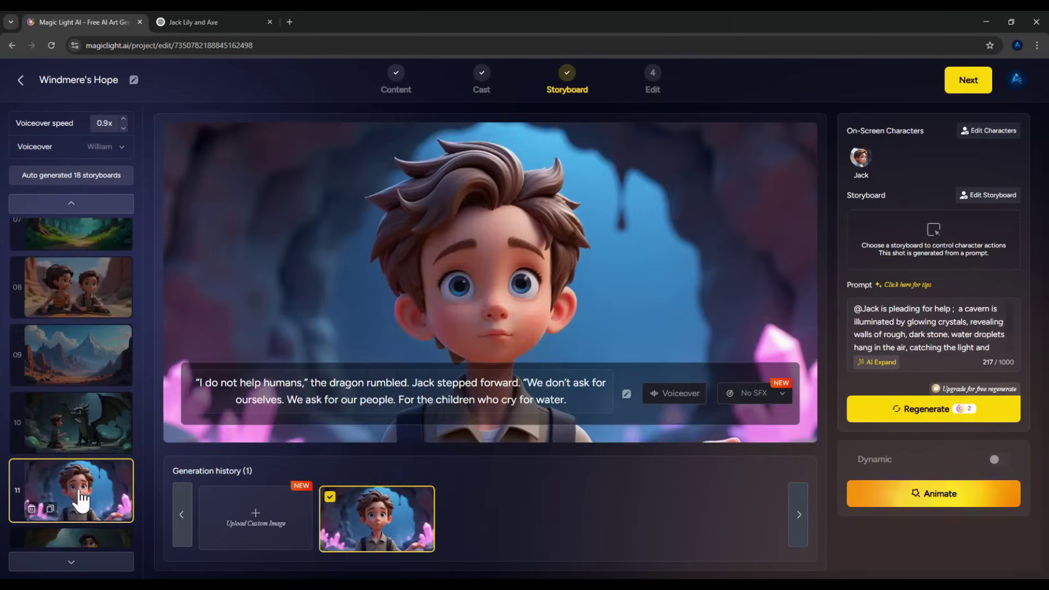
left_click(77, 468)
left_click(98, 468)
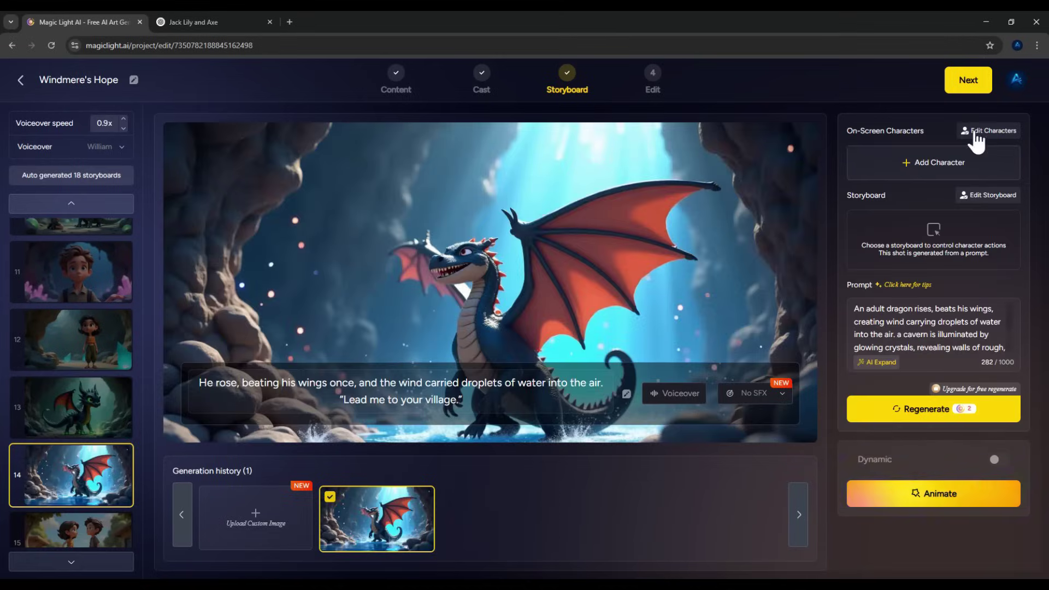
left_click(976, 141)
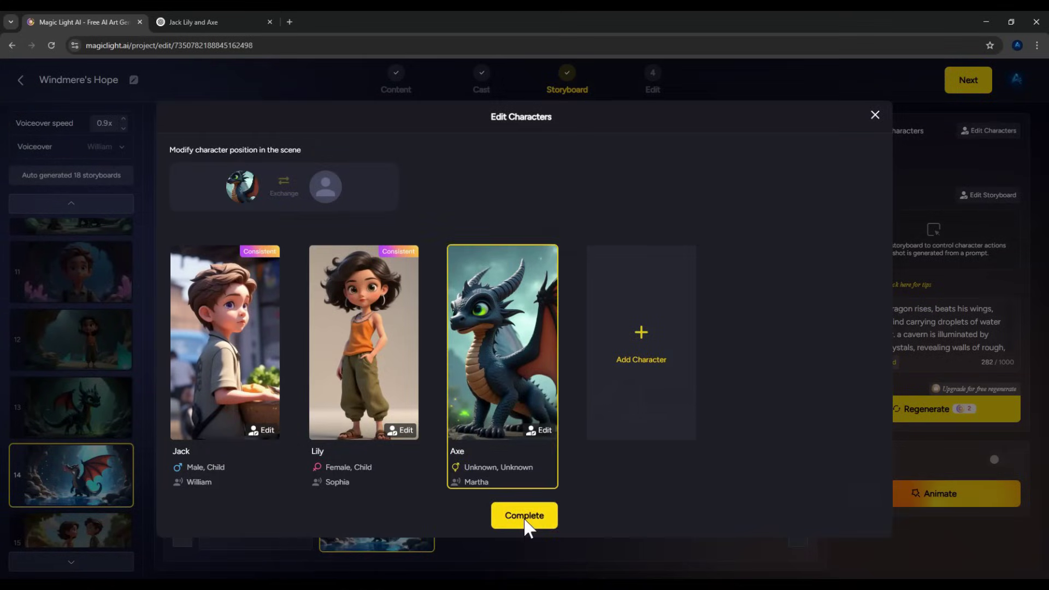
left_click(525, 513)
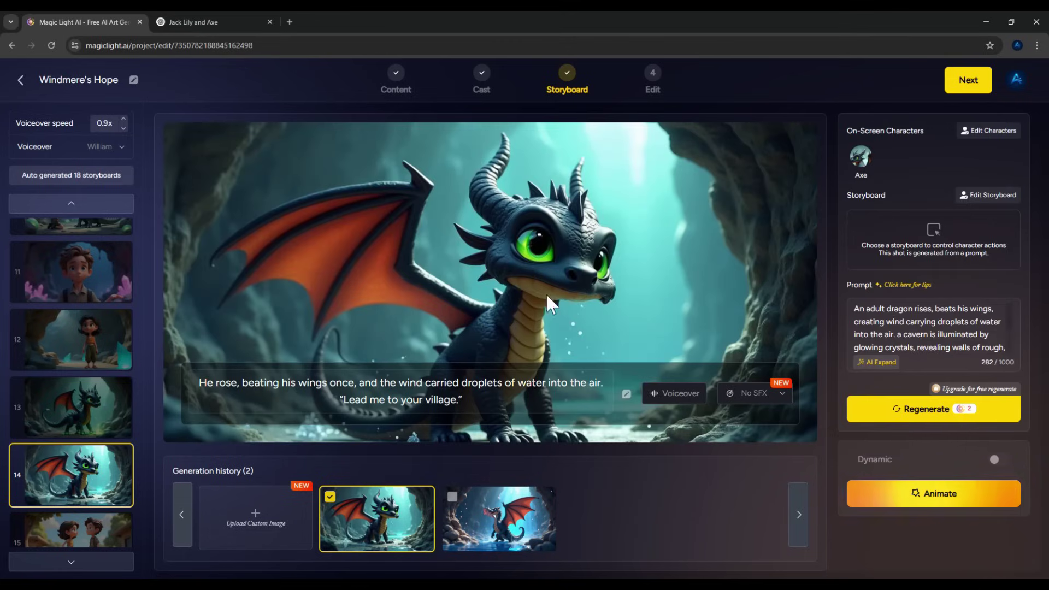
- Review storyboards 15 and 03, then select storyboard 05 of Lily and Jack driving
scroll(105, 402, "down", 3)
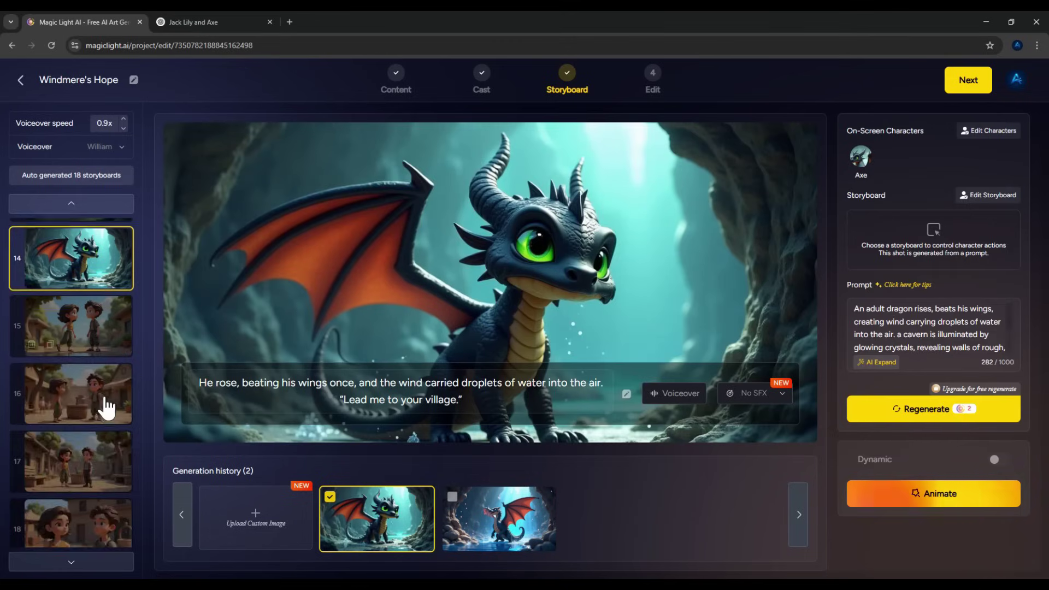
left_click(105, 404)
scroll(89, 437, "down", 2)
scroll(82, 366, "up", 8)
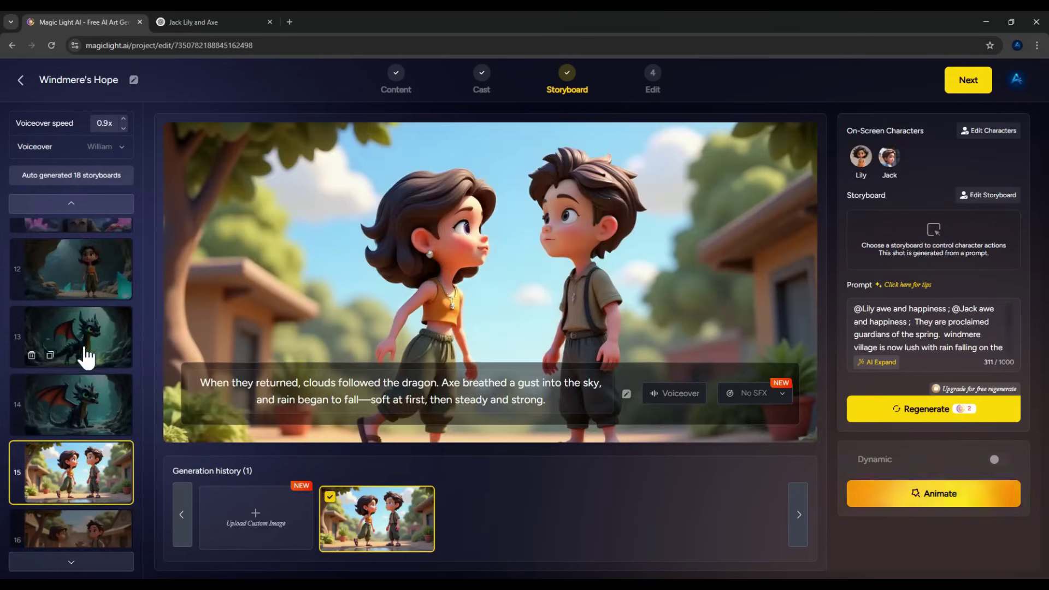
scroll(104, 327, "up", 5)
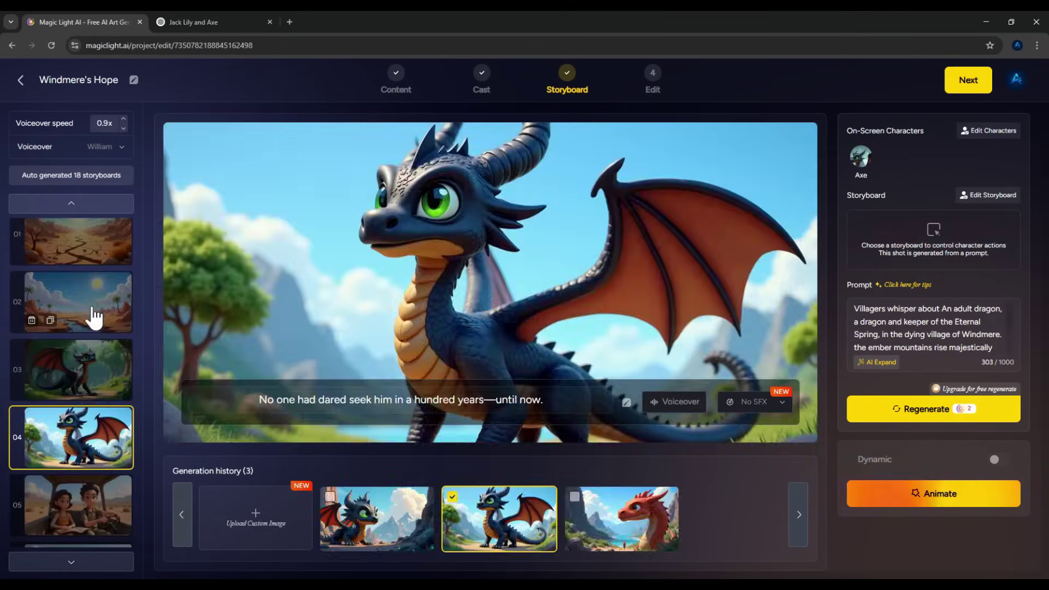
left_click(85, 382)
left_click(82, 503)
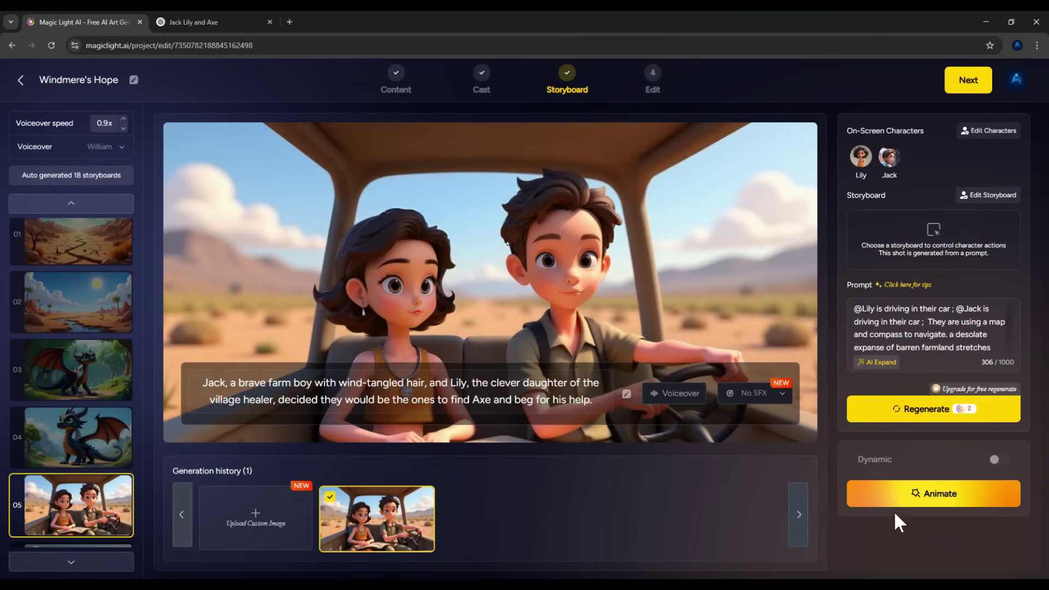
- Animate storyboard 05 with Animate Pro for 100 credits and play the preview
left_click(946, 495)
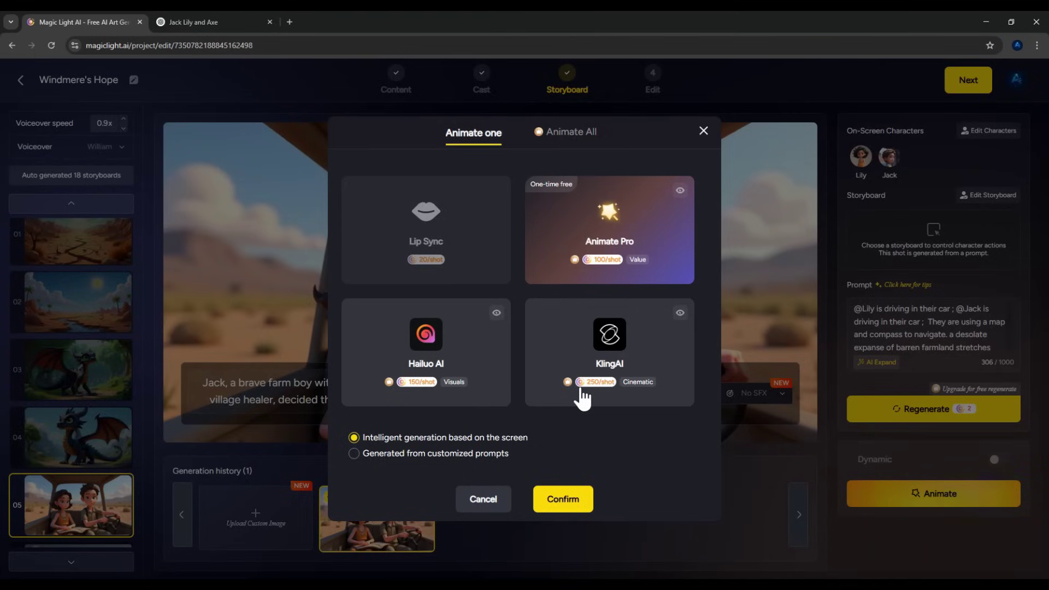
left_click(476, 352)
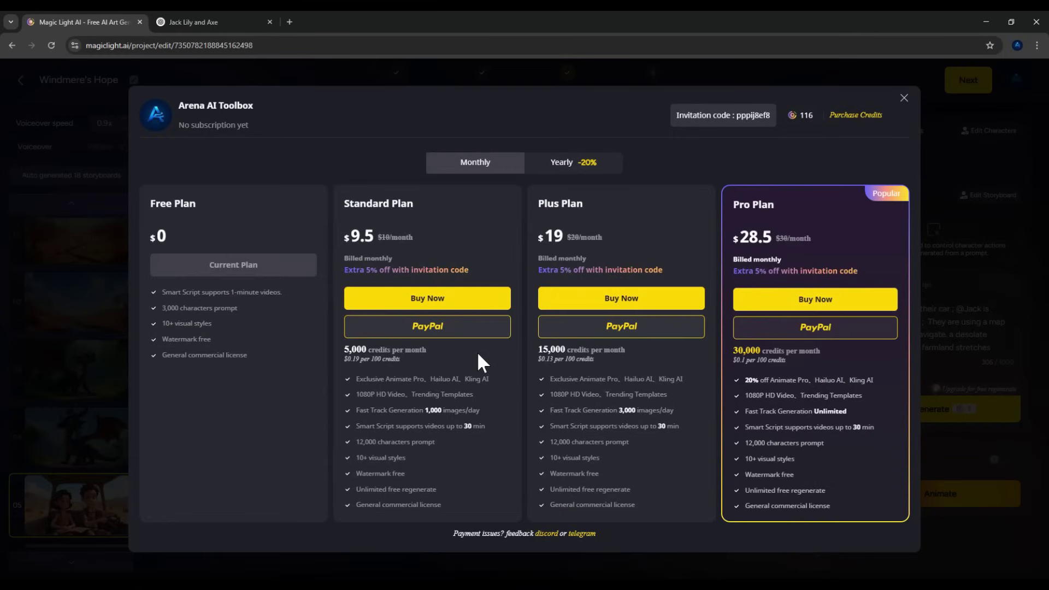
left_click(904, 98)
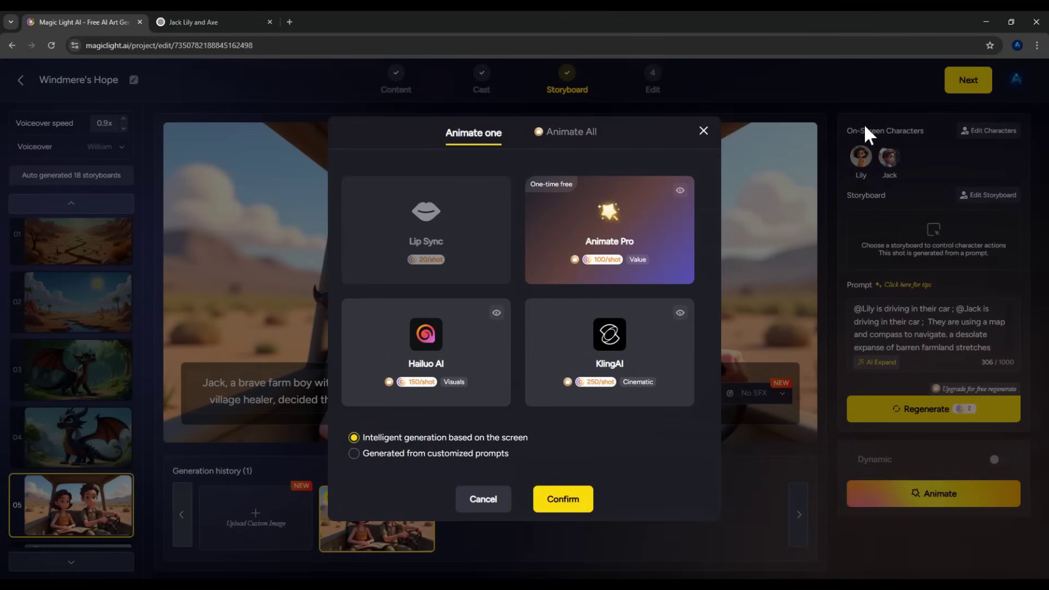
left_click(571, 195)
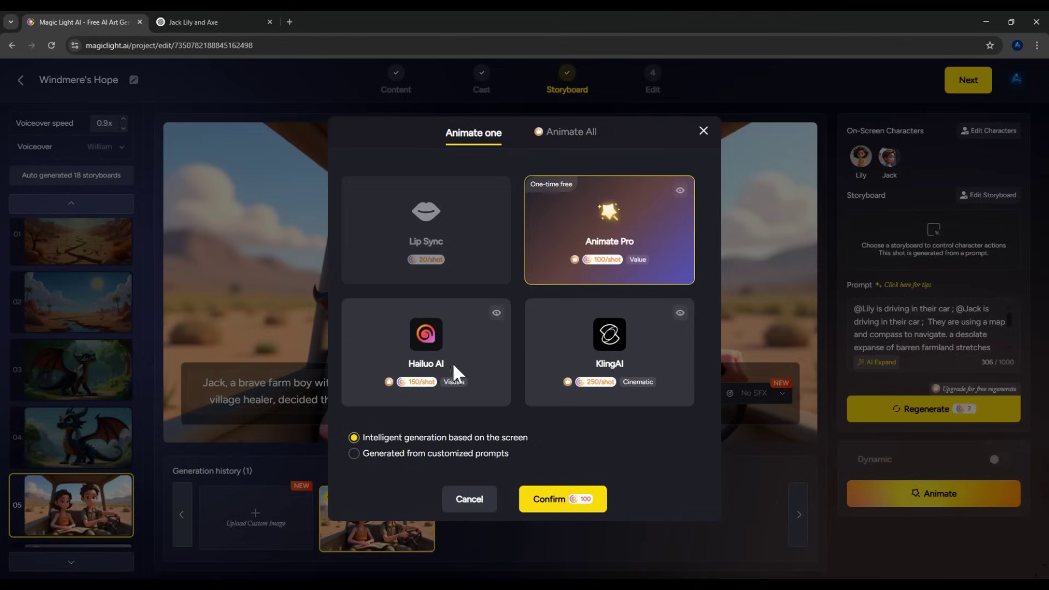
left_click(546, 505)
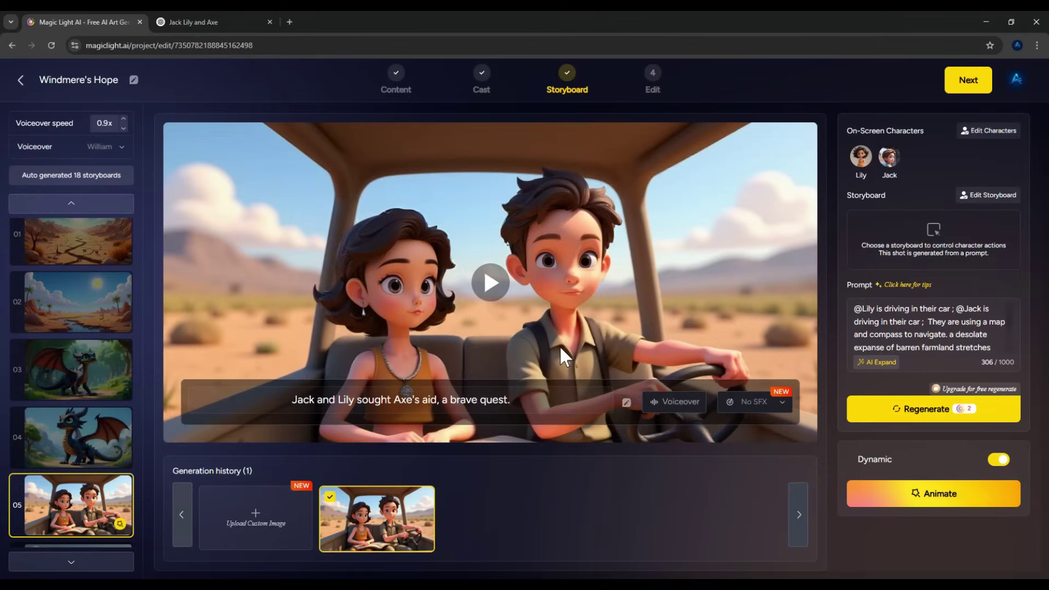
left_click(493, 292)
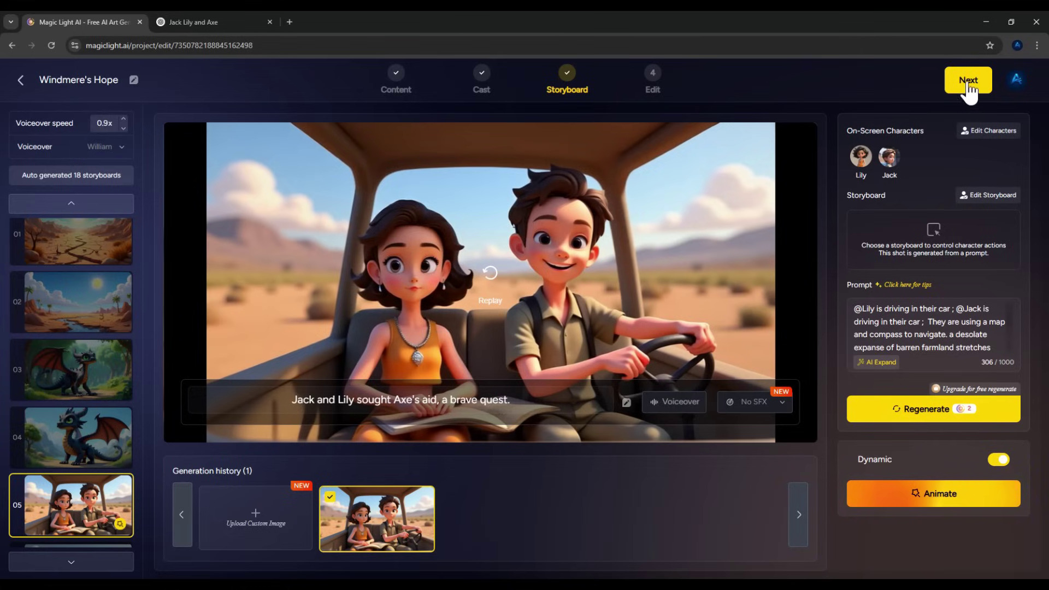
- Make Jack in the crystal cave the cover image with no title
left_click(948, 88)
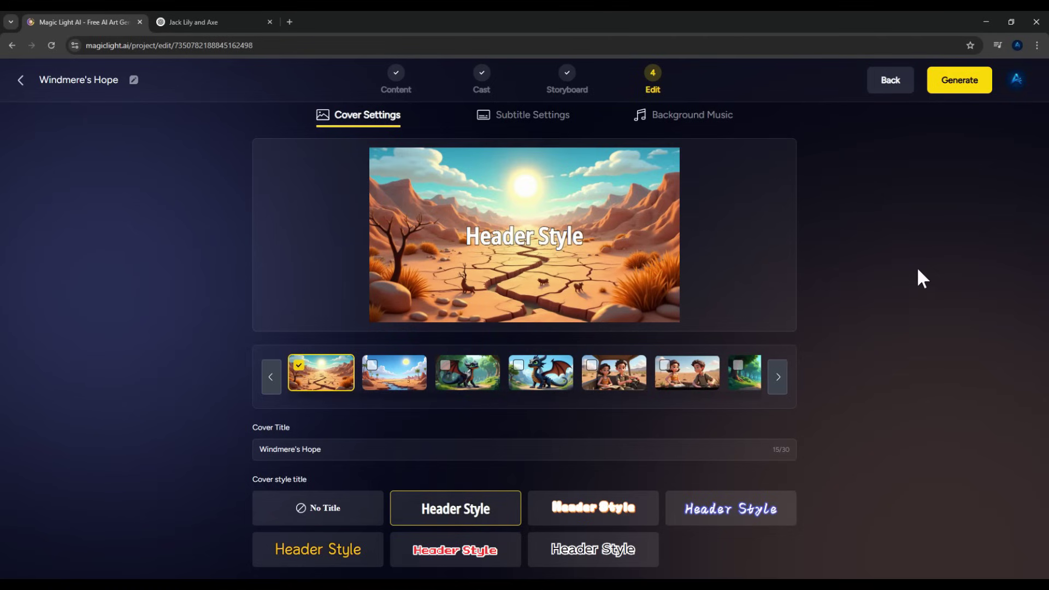
left_click(778, 377)
left_click(650, 382)
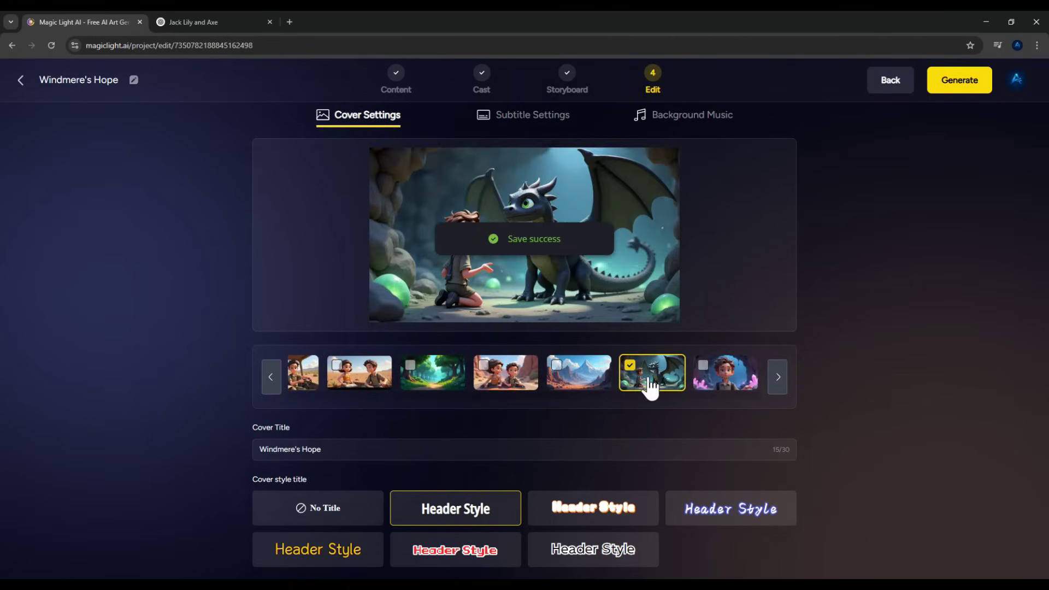
left_click(734, 374)
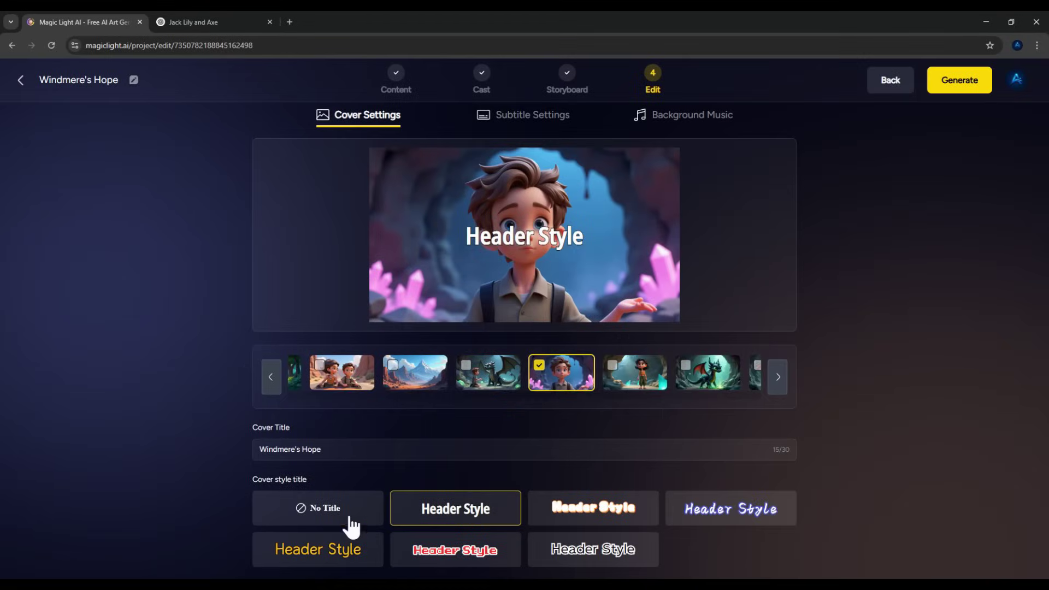
left_click(294, 507)
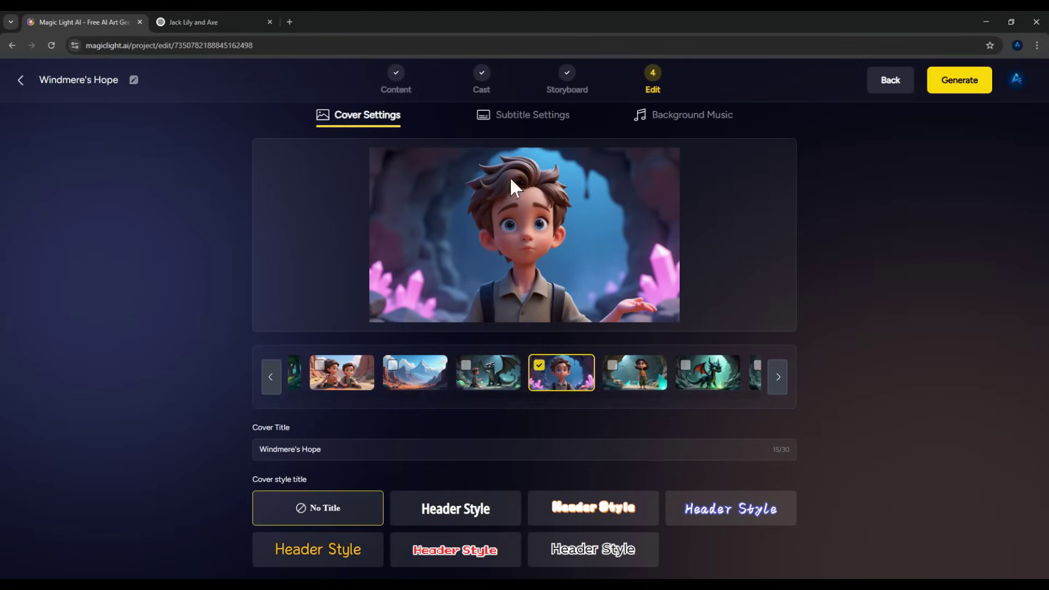
- Check subtitles and Creme Brulee music, then generate the video at 16:9, 720p
left_click(513, 121)
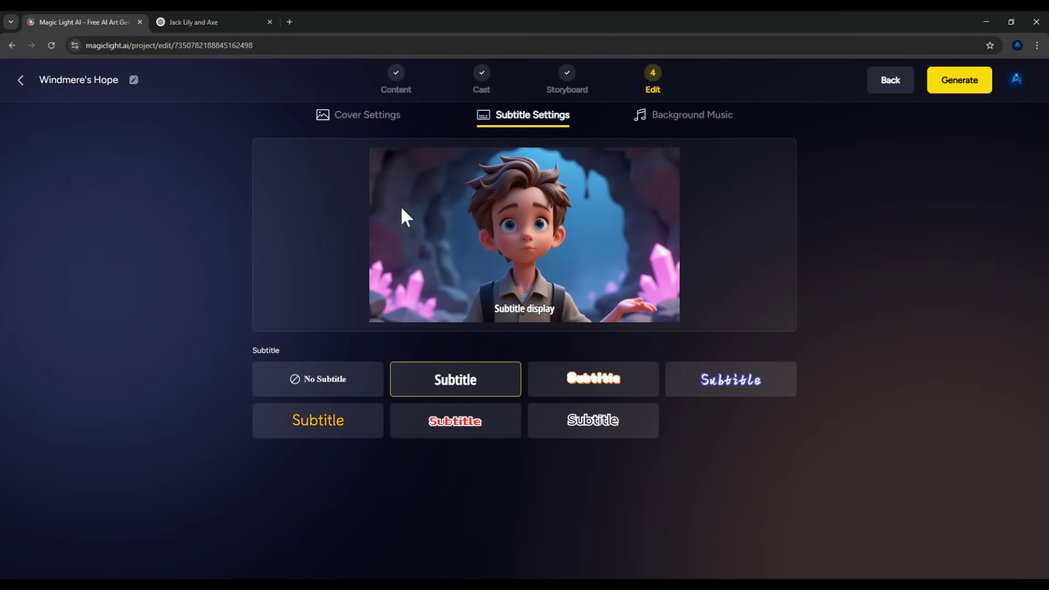
left_click(666, 123)
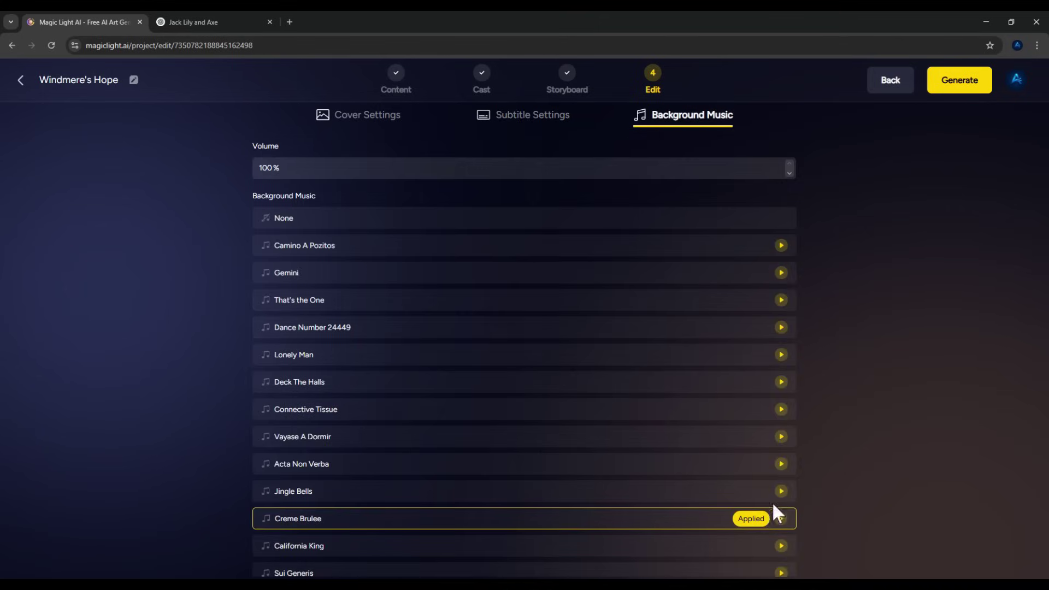
scroll(705, 306, "down", 2)
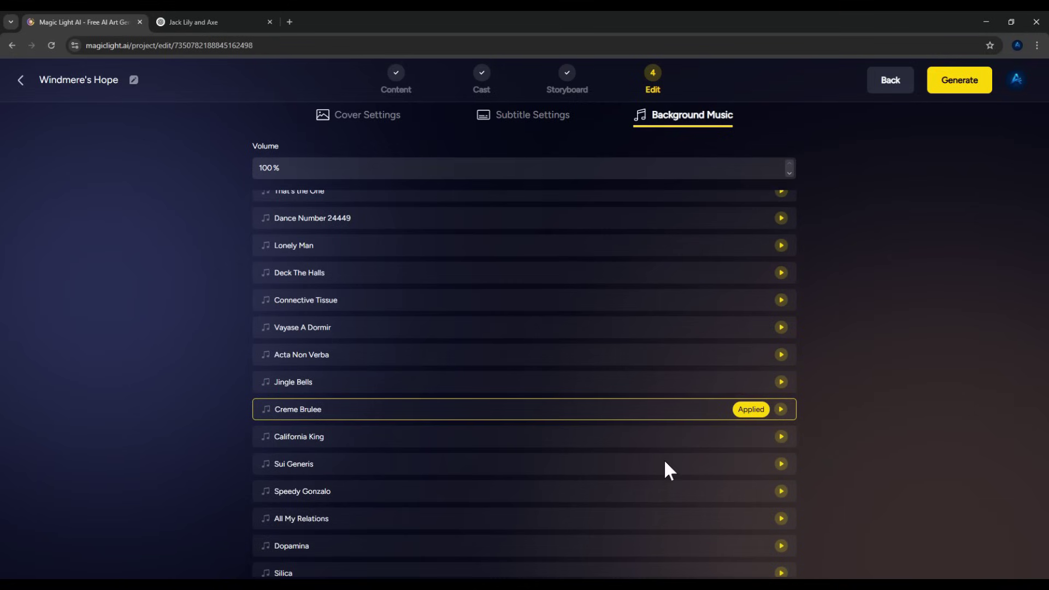
left_click(962, 80)
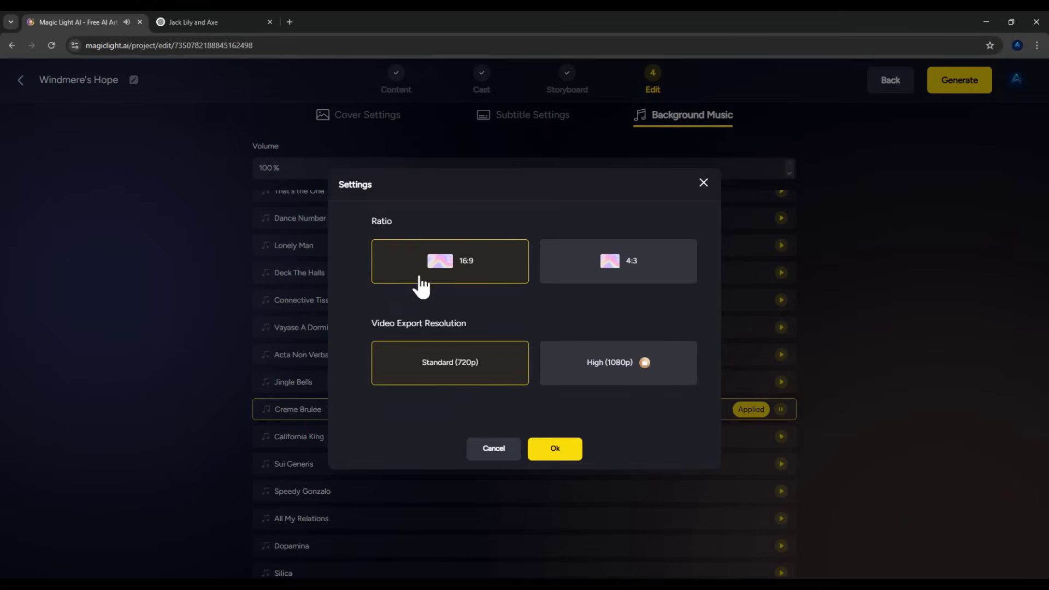
left_click(557, 448)
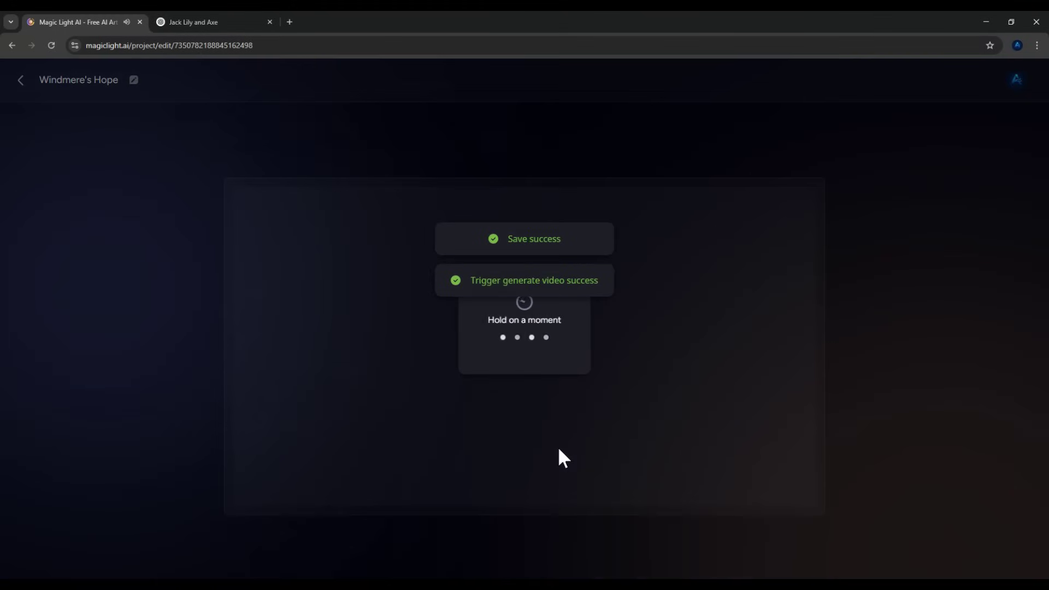